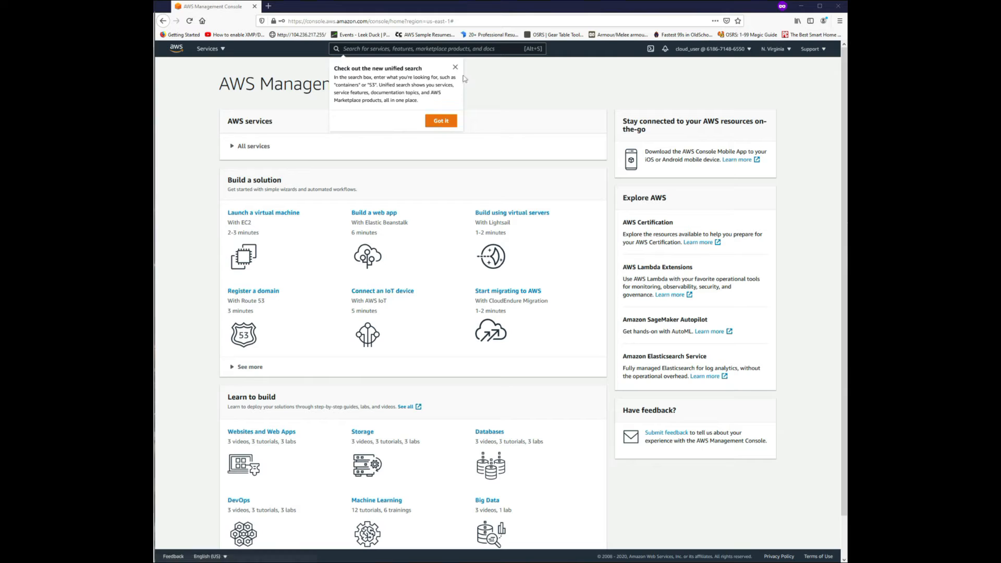
Dismiss the unified search notice, find the VPC service and open the list of existing VPCs.
left_click(456, 67)
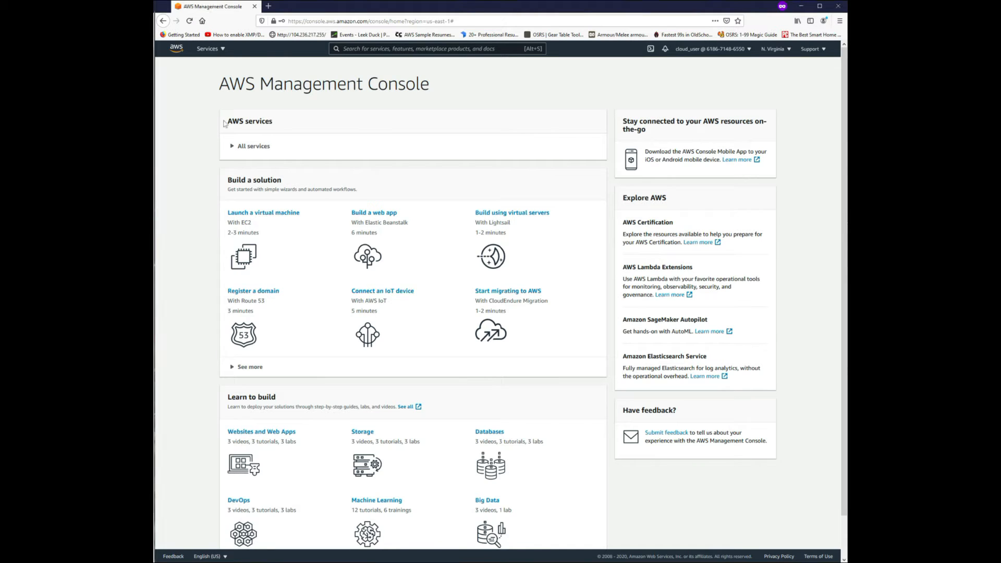
type("vpc")
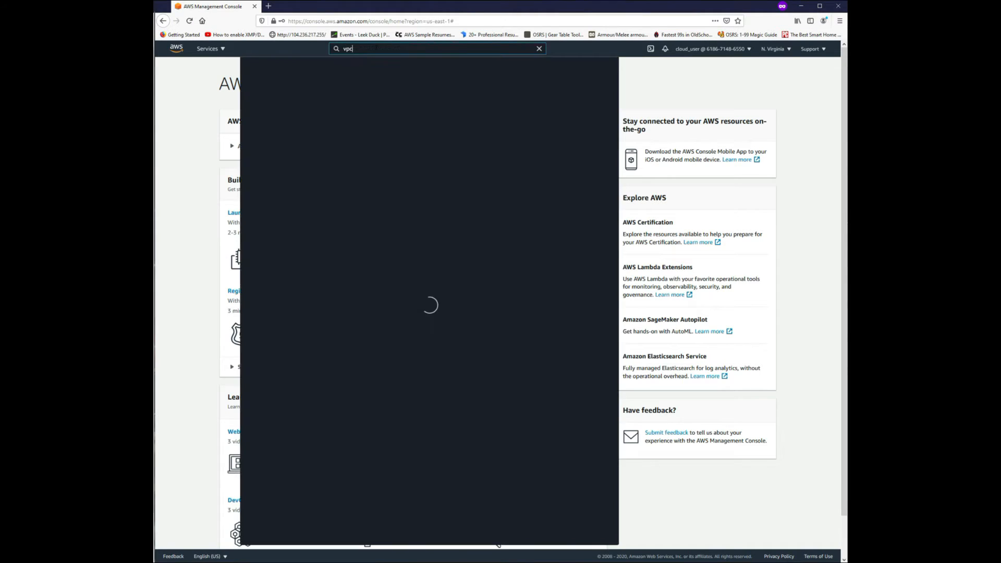
left_click(371, 115)
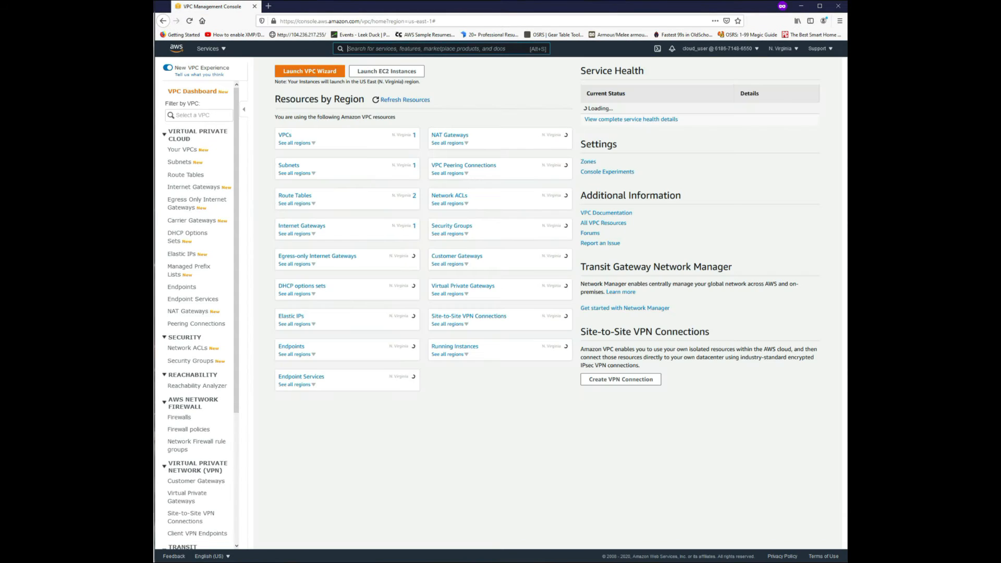
left_click(286, 136)
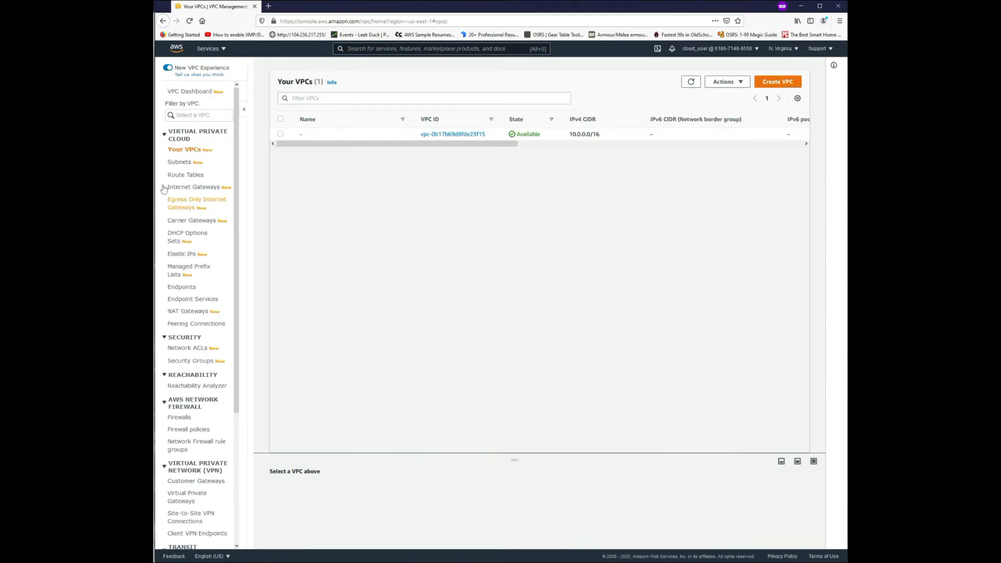
Inspect the existing Public subnet's details, route table and network ACL rules.
left_click(182, 163)
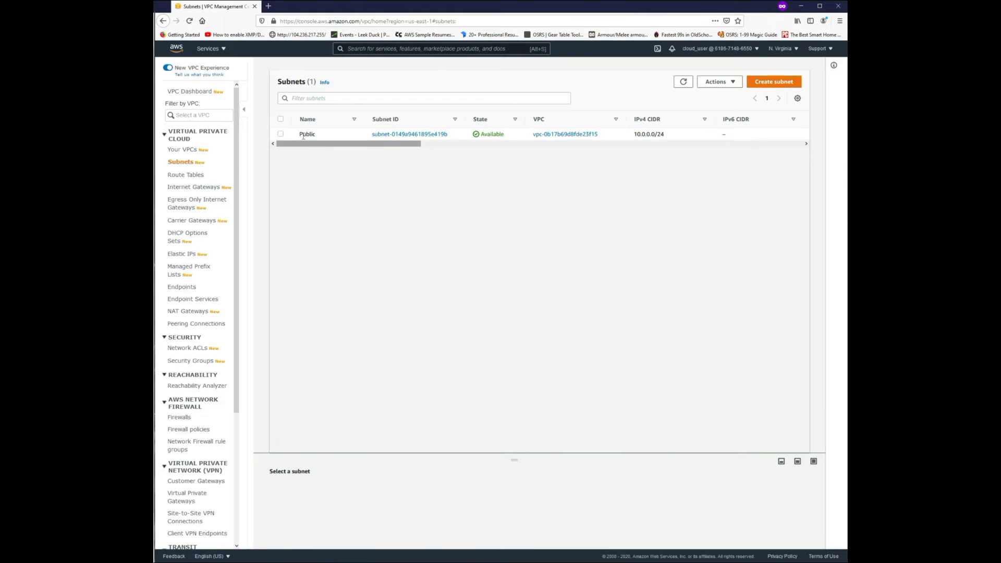
left_click(319, 134)
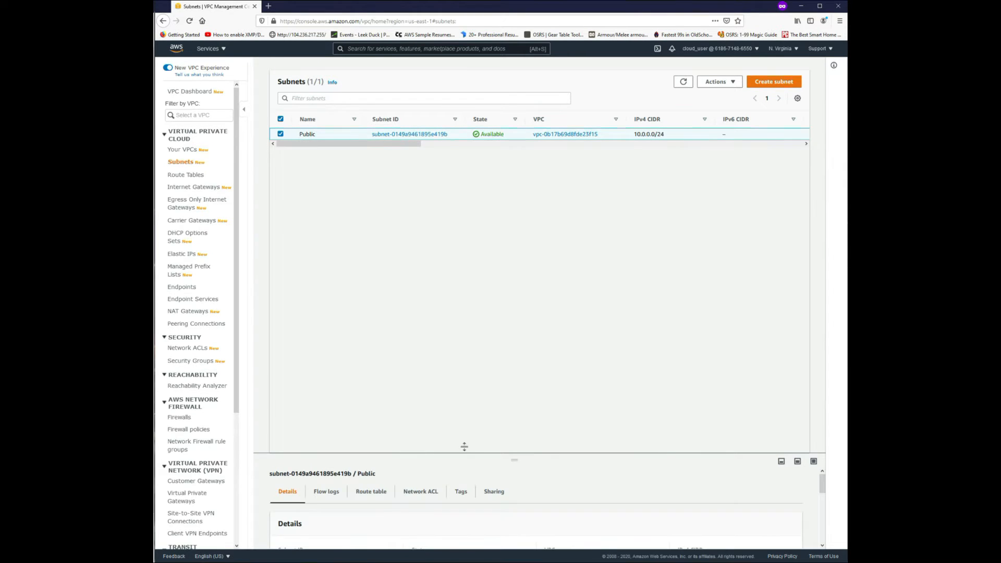
left_click_drag(464, 453, 435, 244)
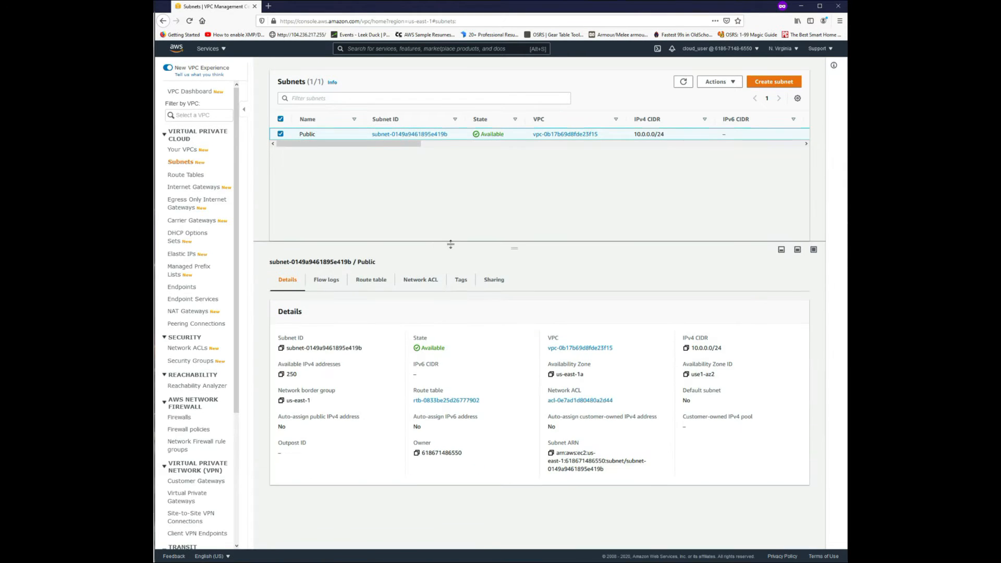
left_click(379, 283)
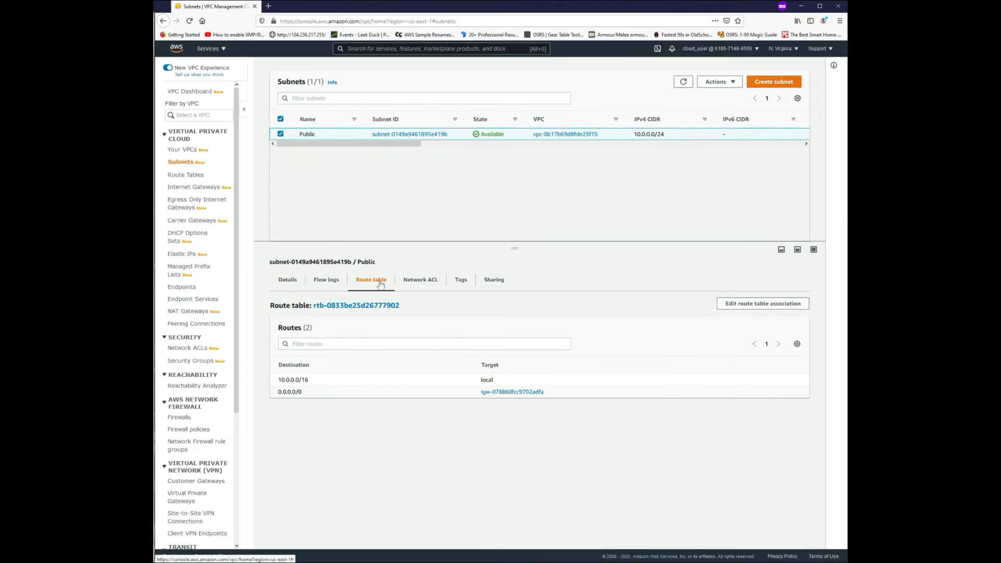
left_click(424, 284)
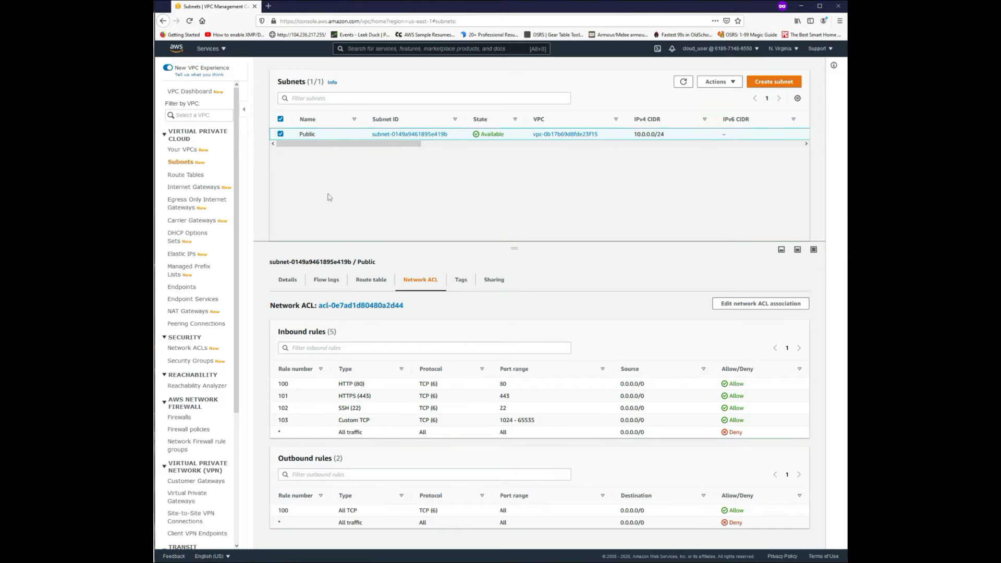
Start creating a subnet in the existing 10.0.0.0/16 VPC and name it Public 2.
left_click(187, 163)
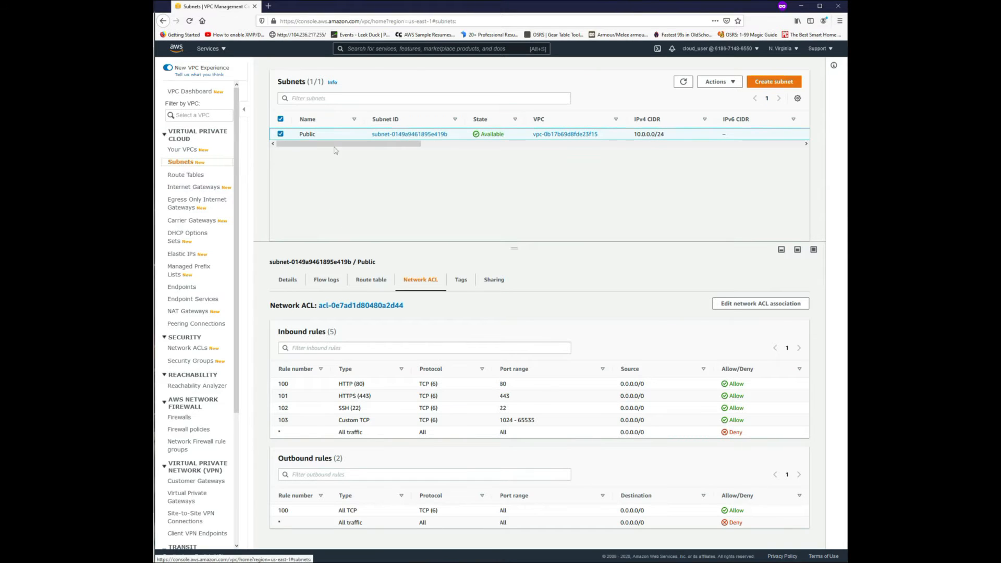
left_click(782, 85)
left_click(266, 159)
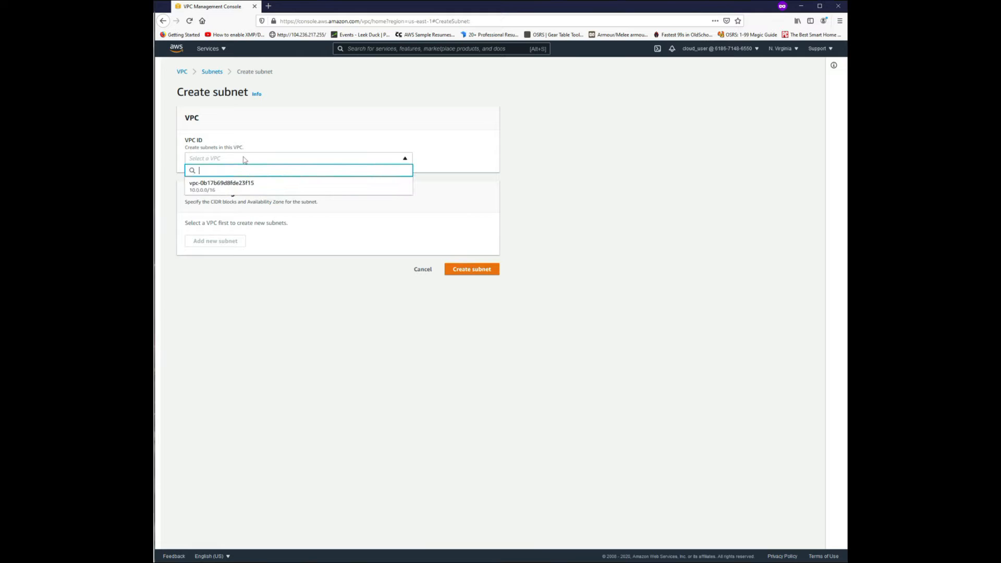
left_click(217, 188)
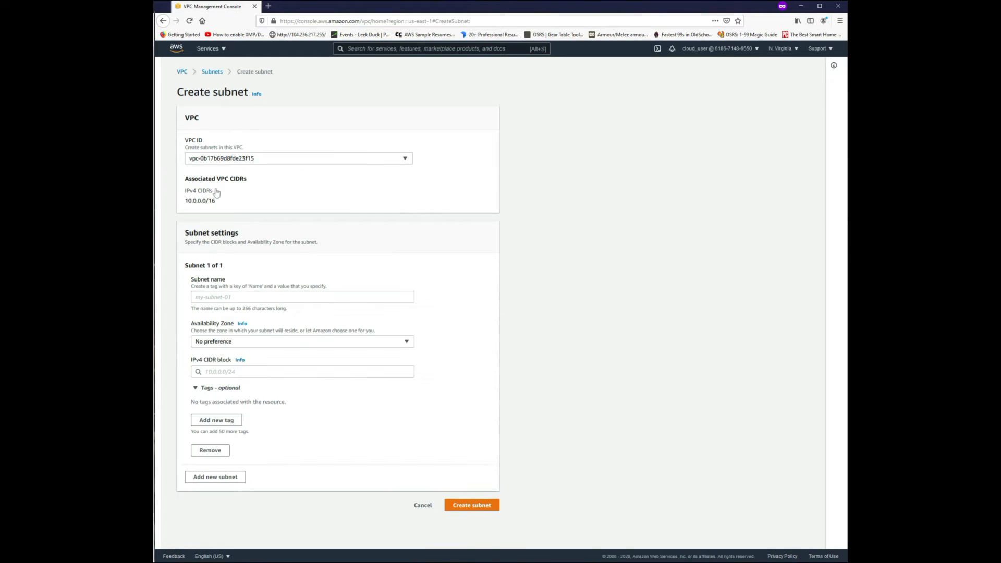
left_click(221, 297)
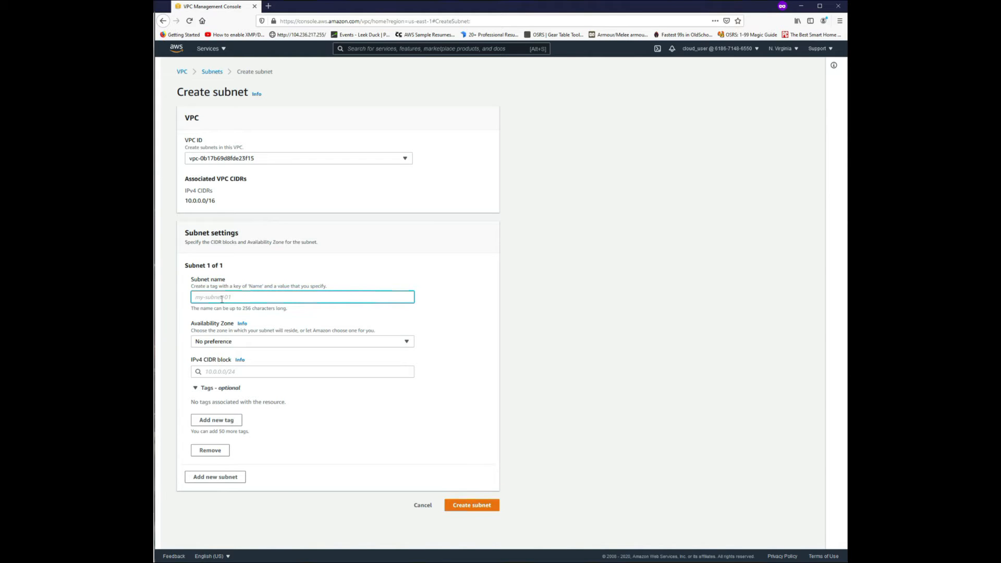
type("Public")
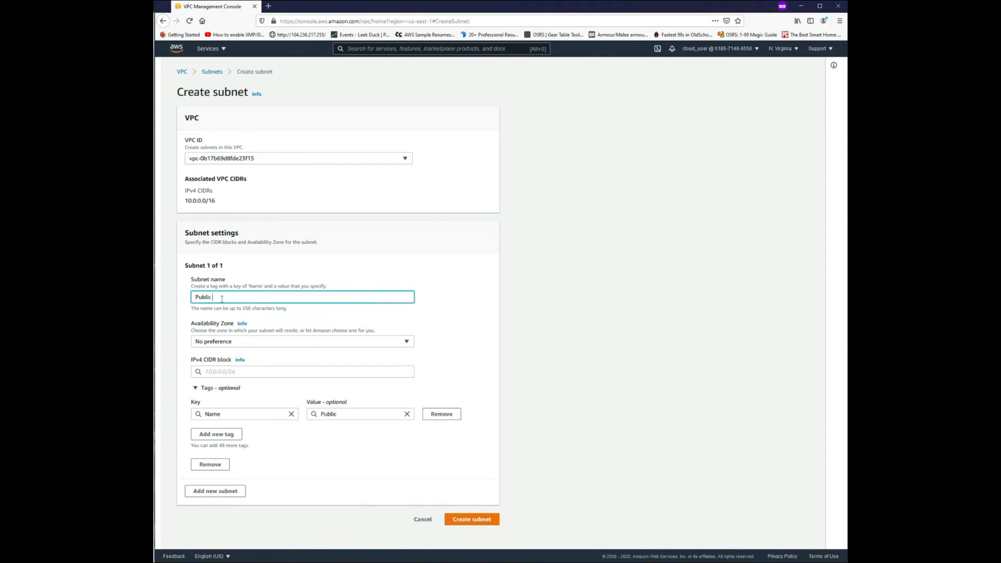
type(" 2")
Assign the new subnet to availability zone us-east-1b with IPv4 CIDR block 10.0.1.0/24 and create it.
left_click(230, 342)
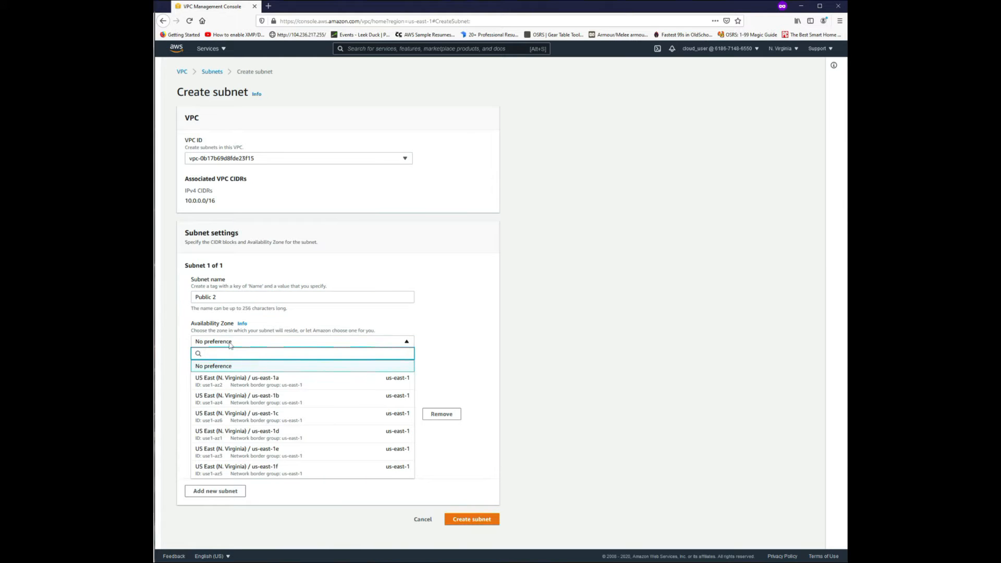
left_click(238, 399)
left_click(248, 368)
type("10.0.1.0")
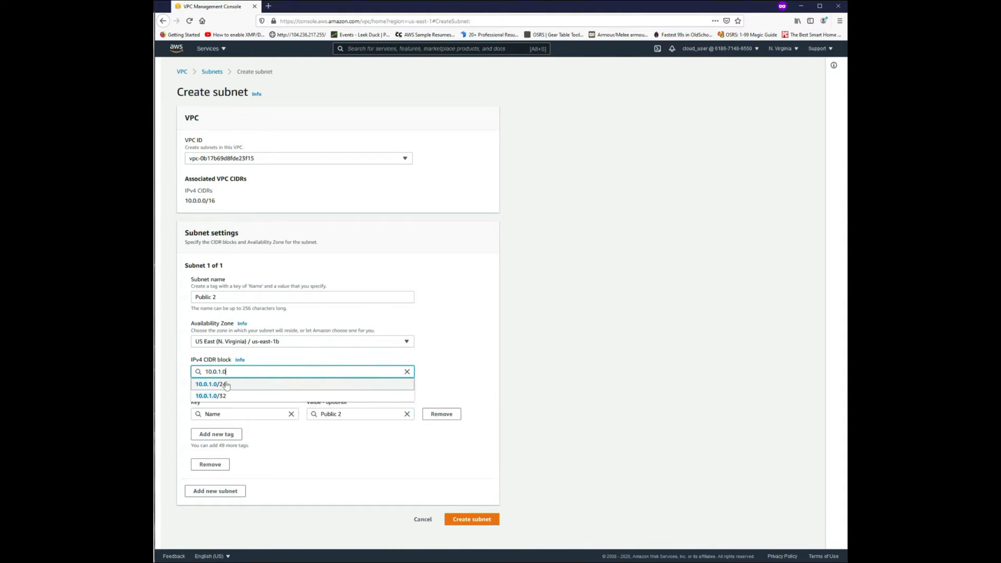
left_click(227, 385)
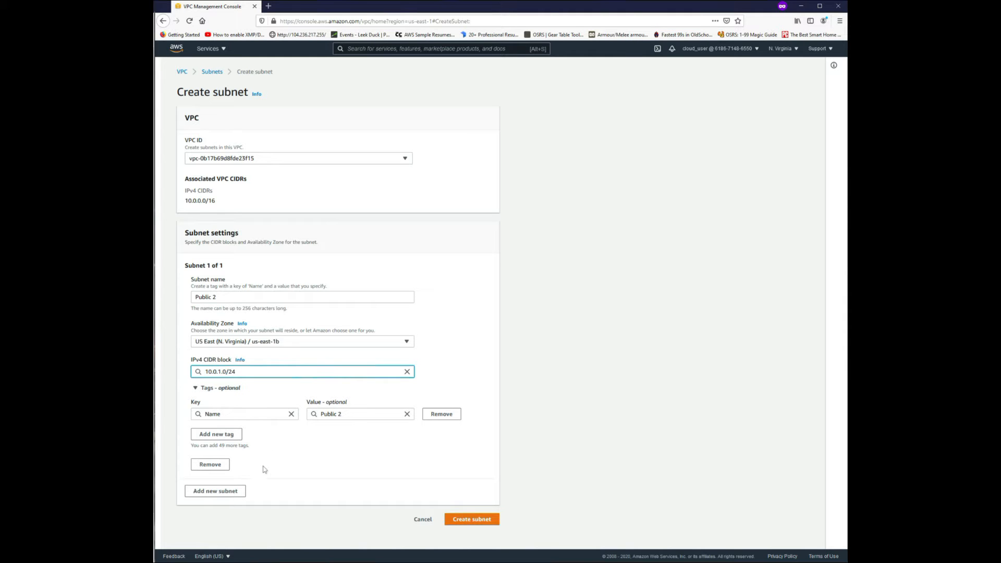
left_click(472, 519)
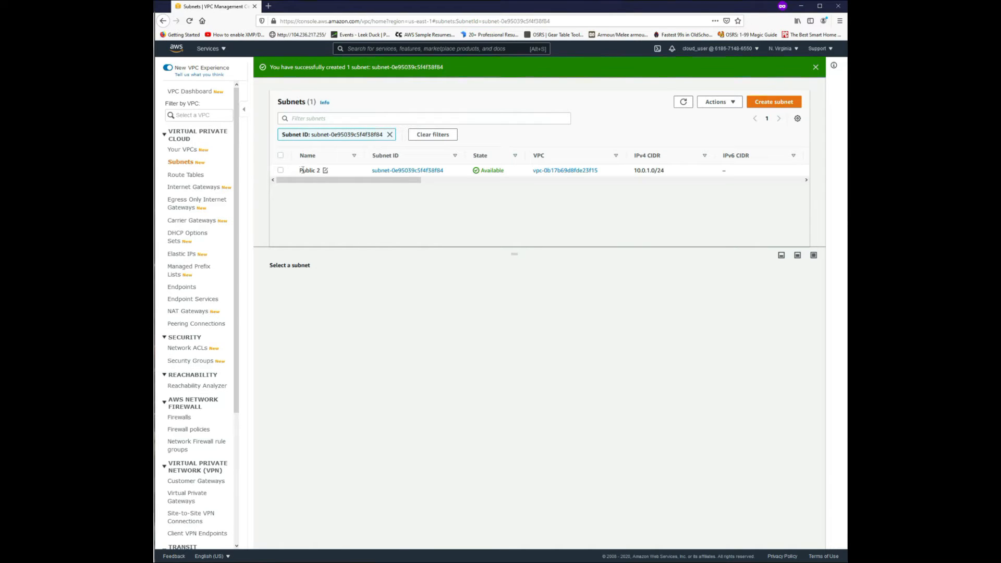
Clear the subnet list filter and rename the original Public subnet as Public 1.
left_click(389, 134)
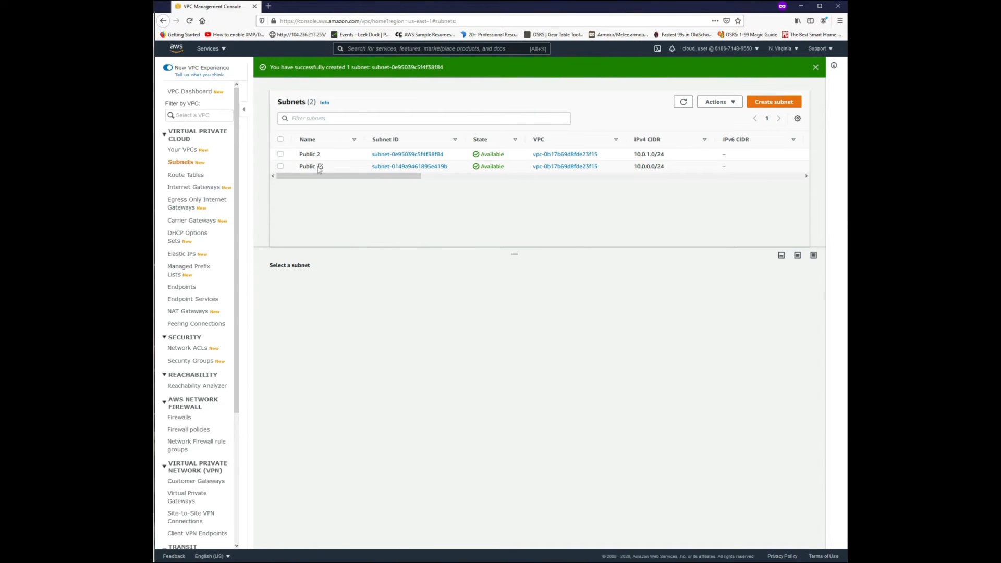
left_click(320, 166)
left_click(366, 180)
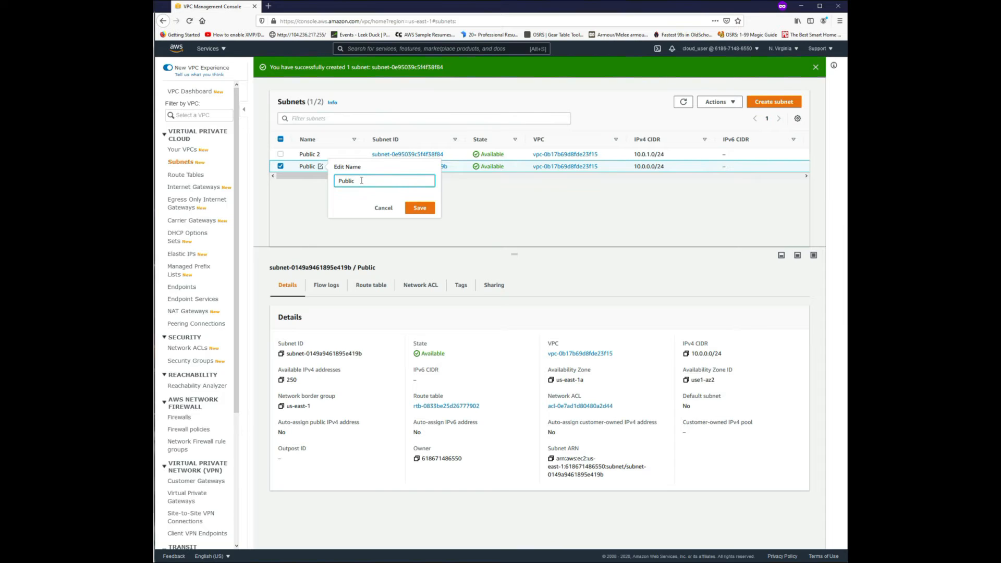
type("1")
left_click(420, 207)
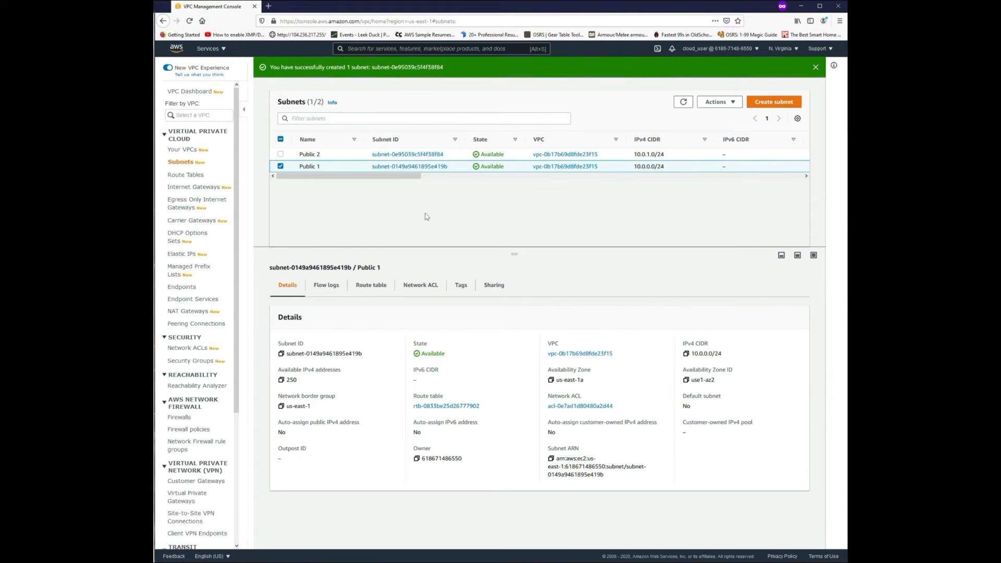
Compare the details of the Public 1 and Public 2 subnets, including their route tables and network ACLs.
left_click(332, 158)
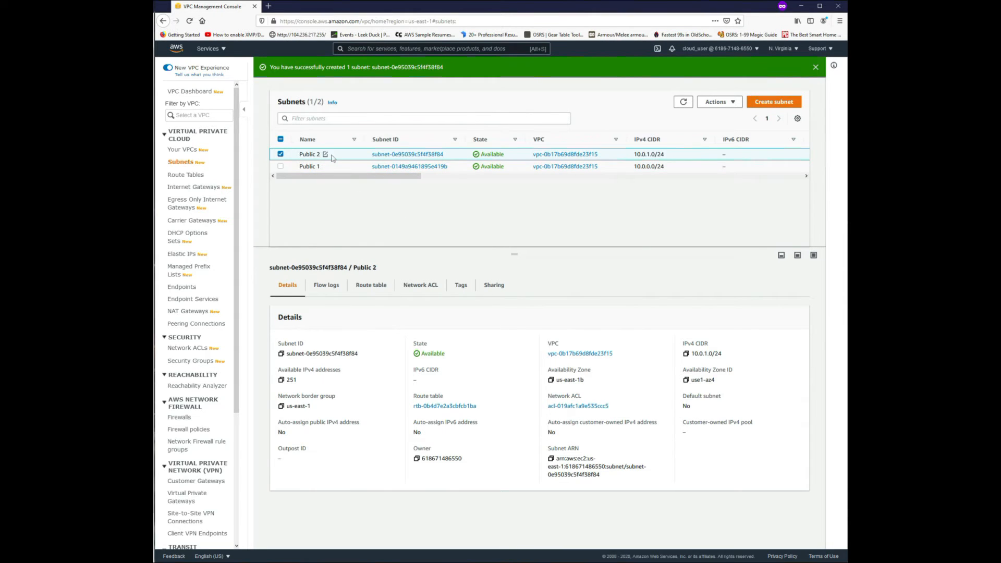
left_click(330, 166)
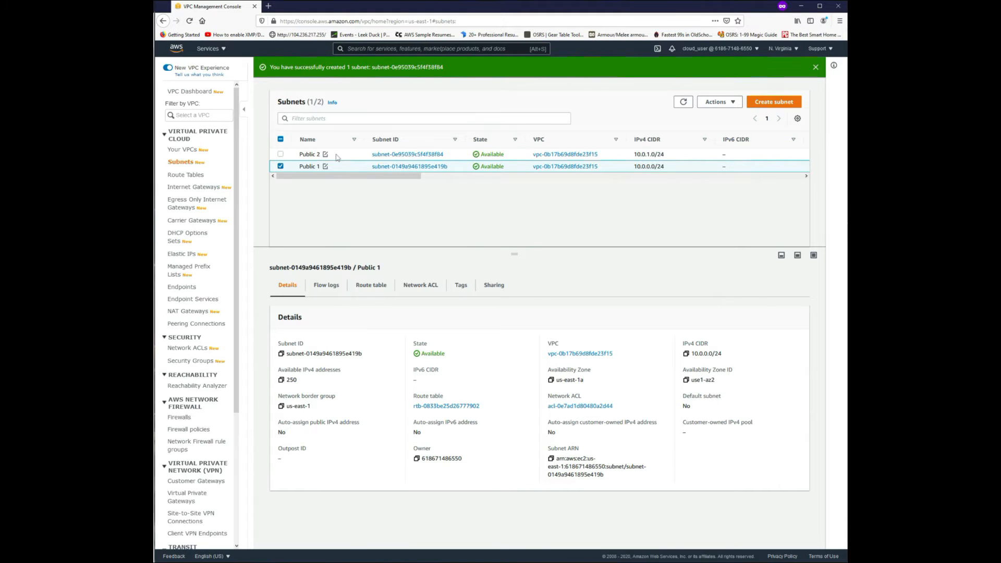
left_click(337, 157)
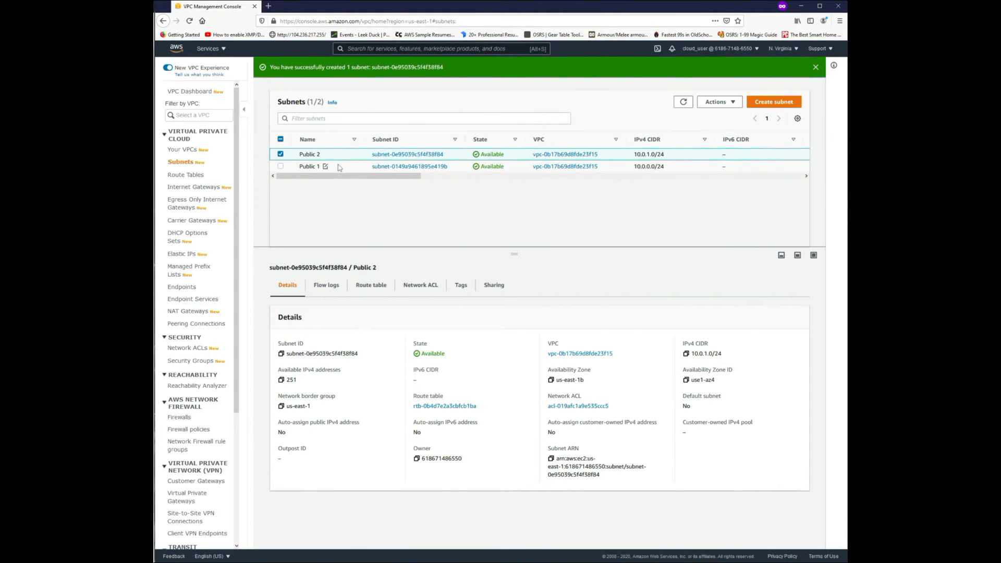
left_click(340, 167)
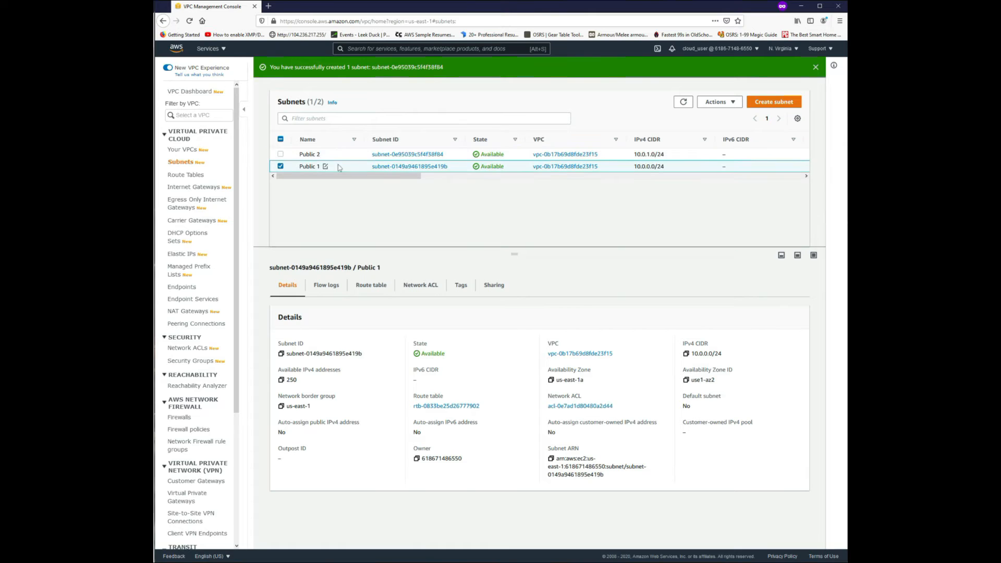
left_click(337, 155)
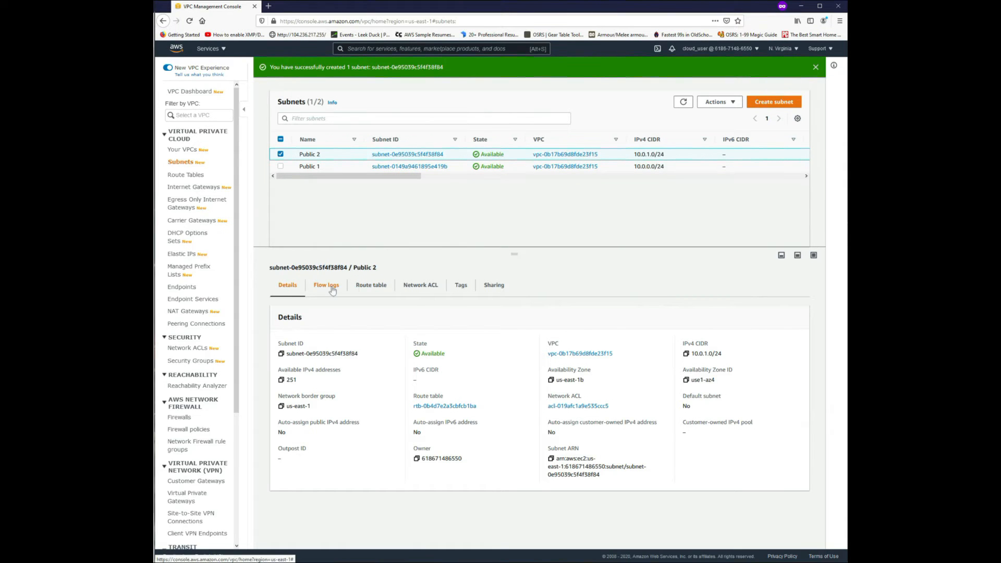
Examine the routes in the route table associated with the Public 2 subnet.
left_click(366, 286)
left_click_drag(342, 311, 375, 313)
left_click_drag(283, 383, 321, 387)
left_click(321, 387)
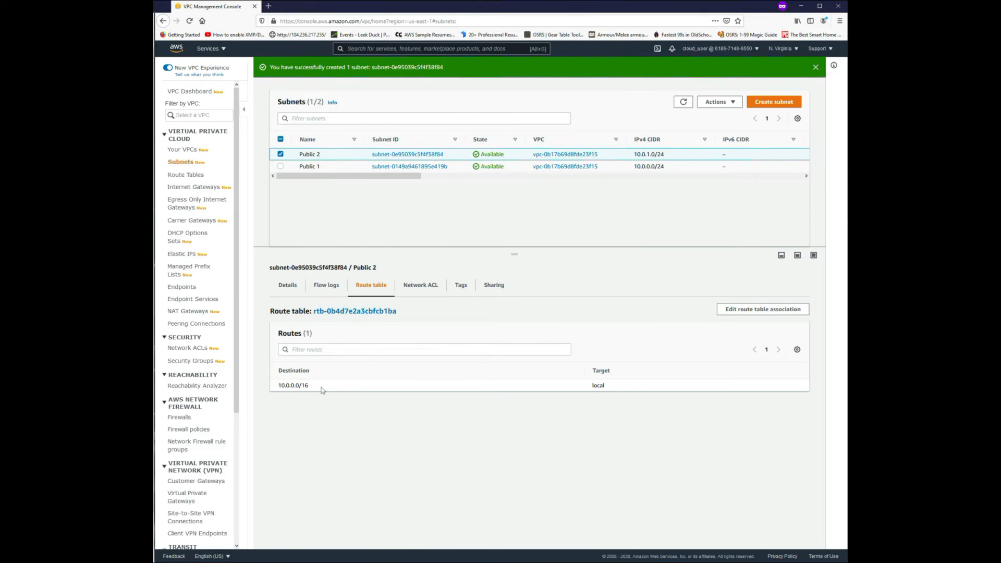
In the Public 2 subnet's route table, add a 0.0.0.0/0 route targeting internet gateway igw-078860fcc9702adfa and save it.
left_click(346, 312)
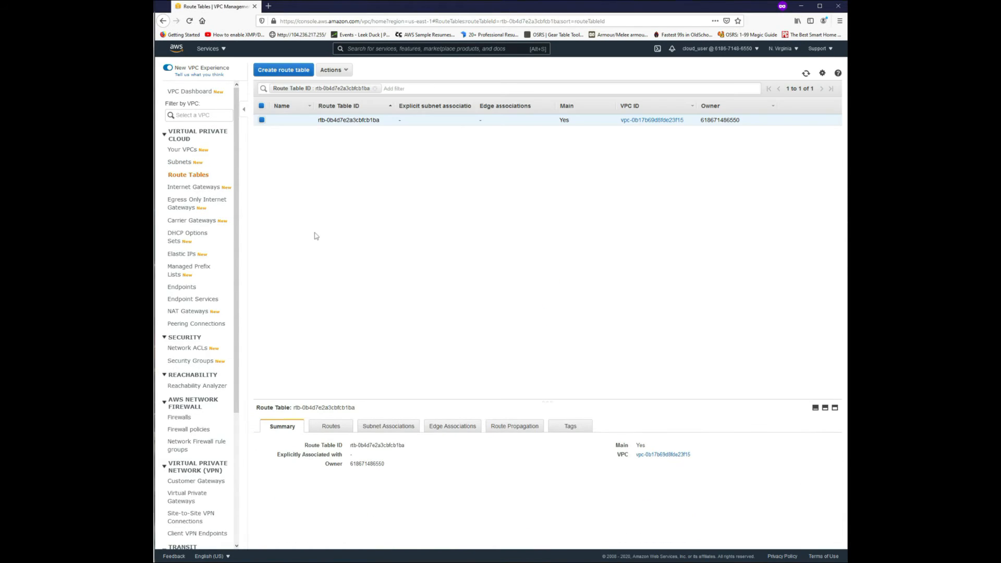
left_click(339, 424)
left_click_drag(409, 400, 425, 209)
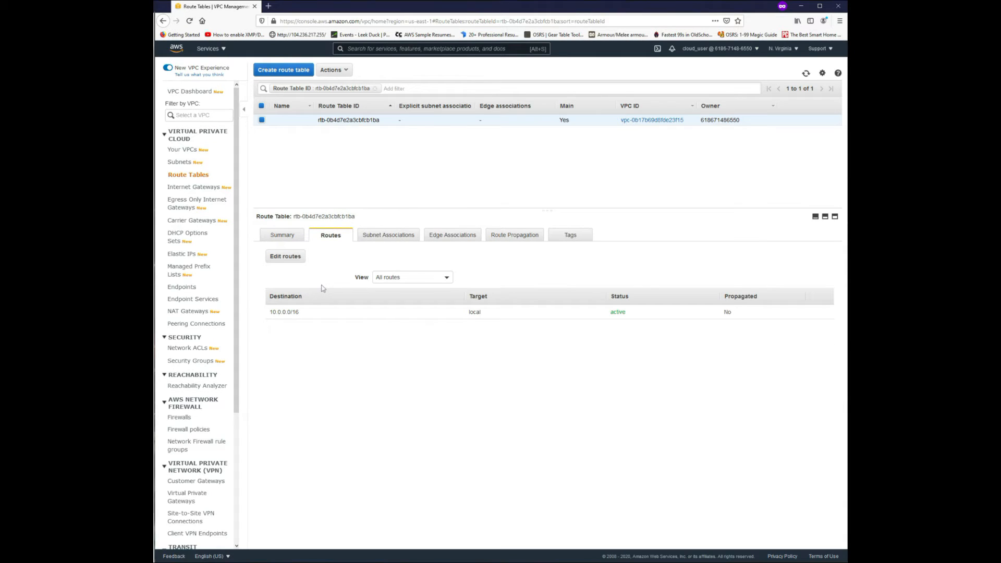
left_click(288, 256)
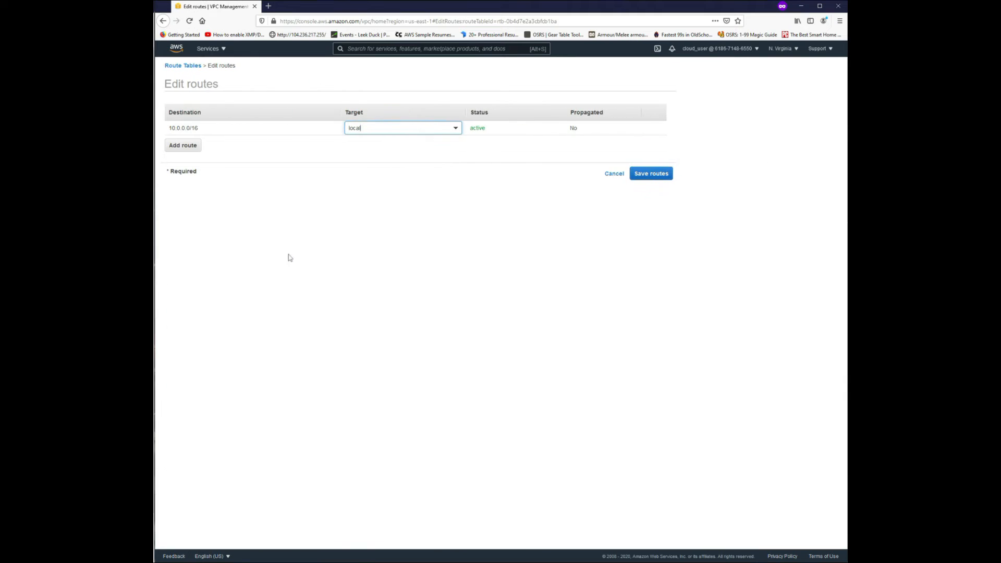
left_click(193, 145)
type("0")
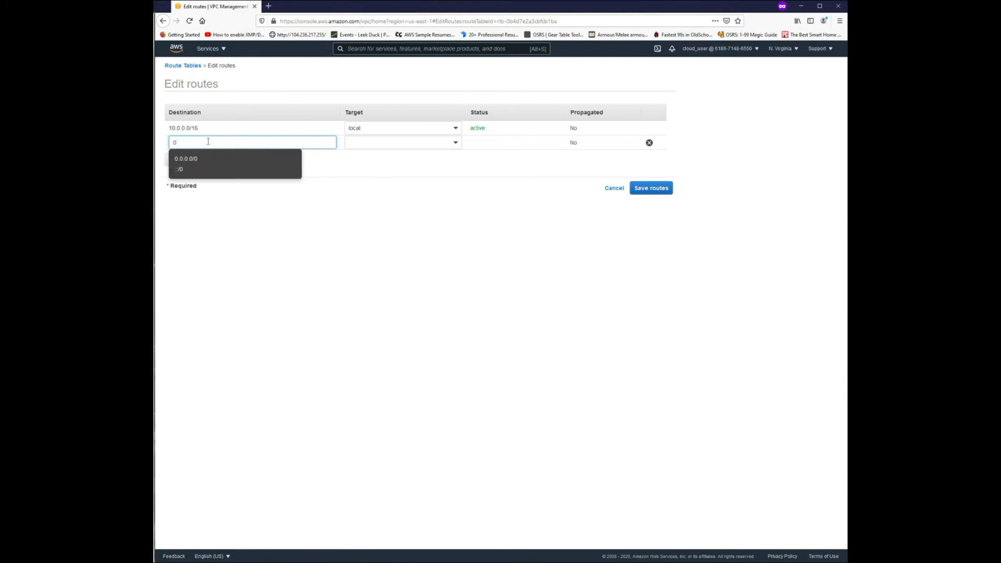
left_click(193, 159)
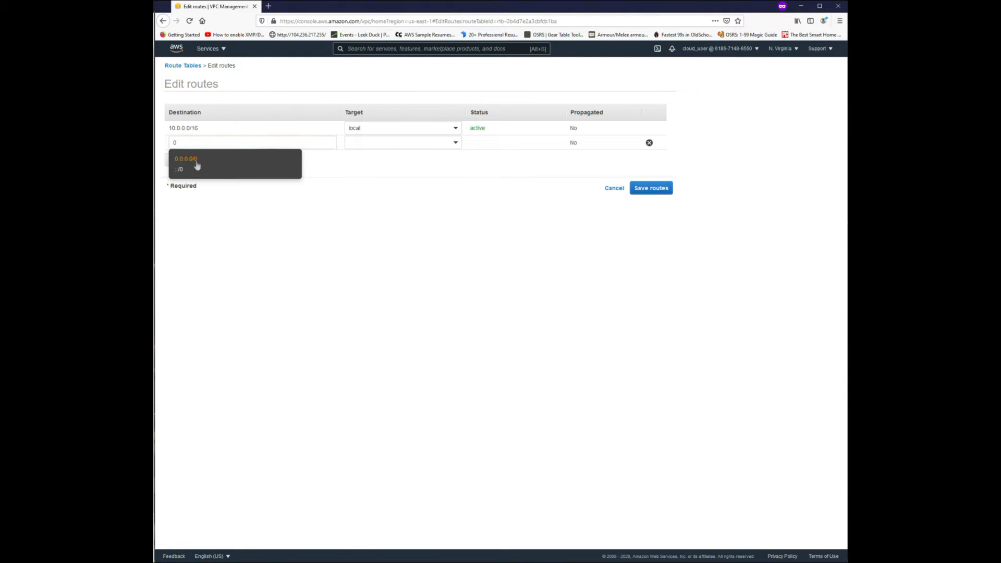
left_click(429, 143)
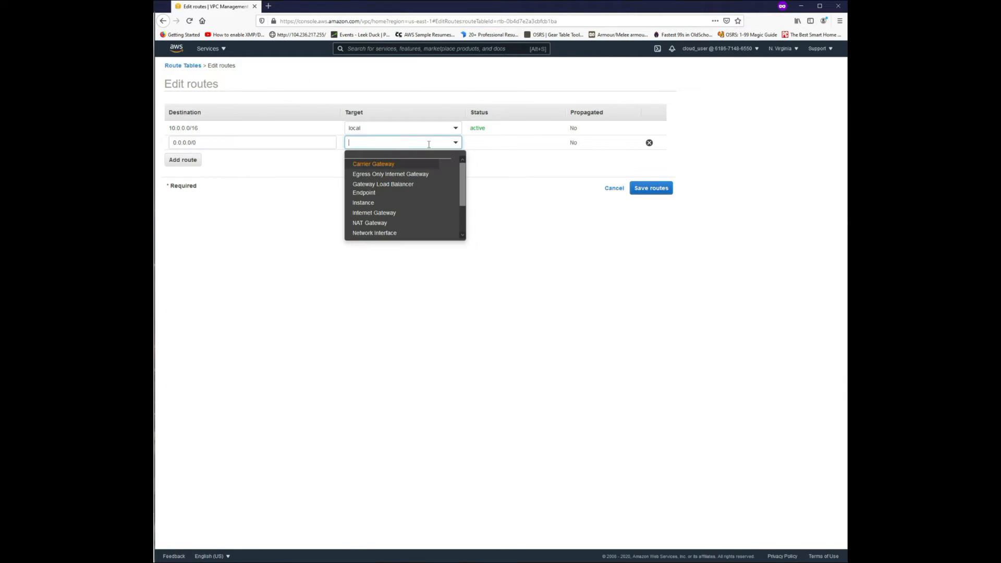
left_click(386, 213)
left_click(382, 166)
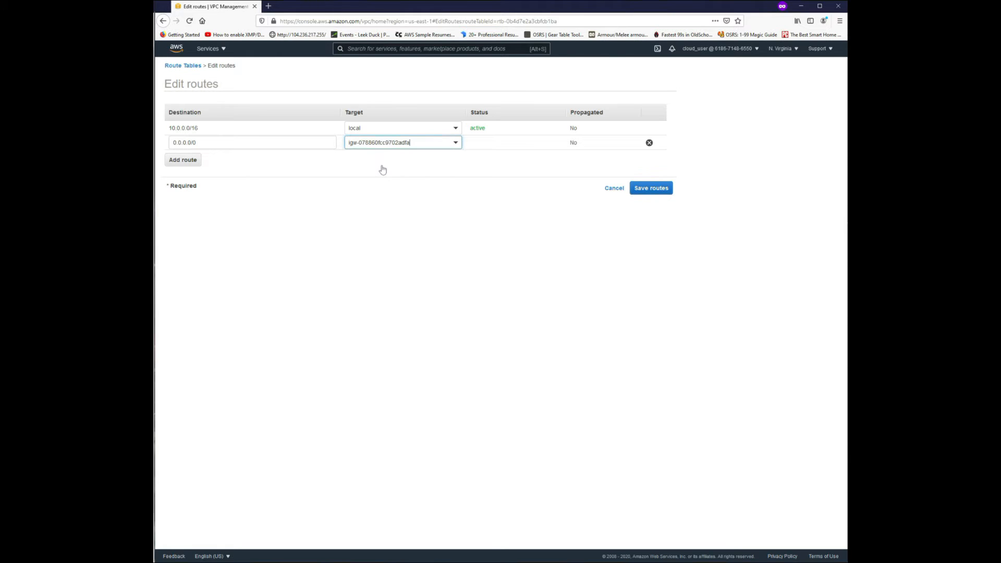
left_click(649, 188)
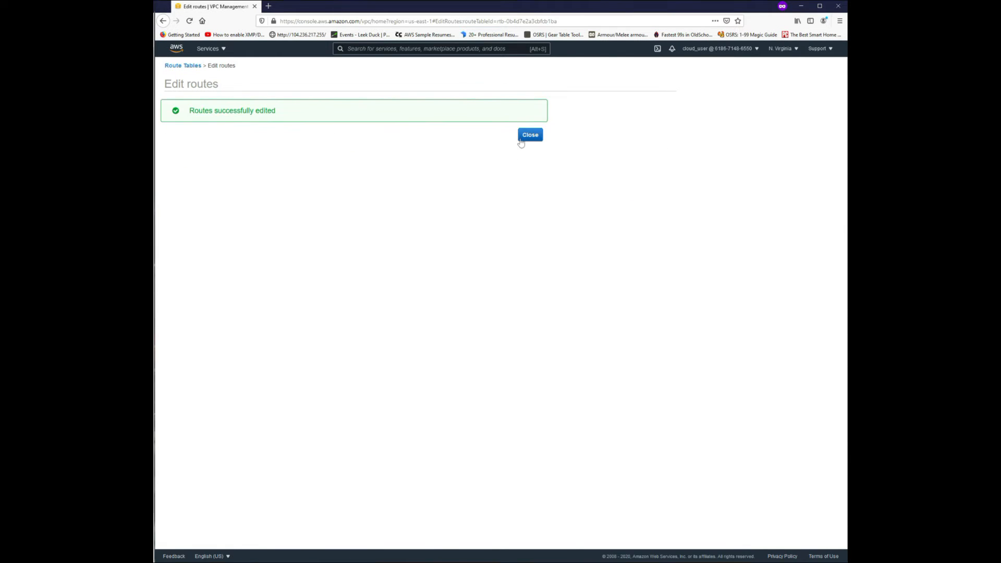
Explicitly associate the Public 2 subnet with the edited route table and save the association.
left_click(522, 138)
left_click(378, 235)
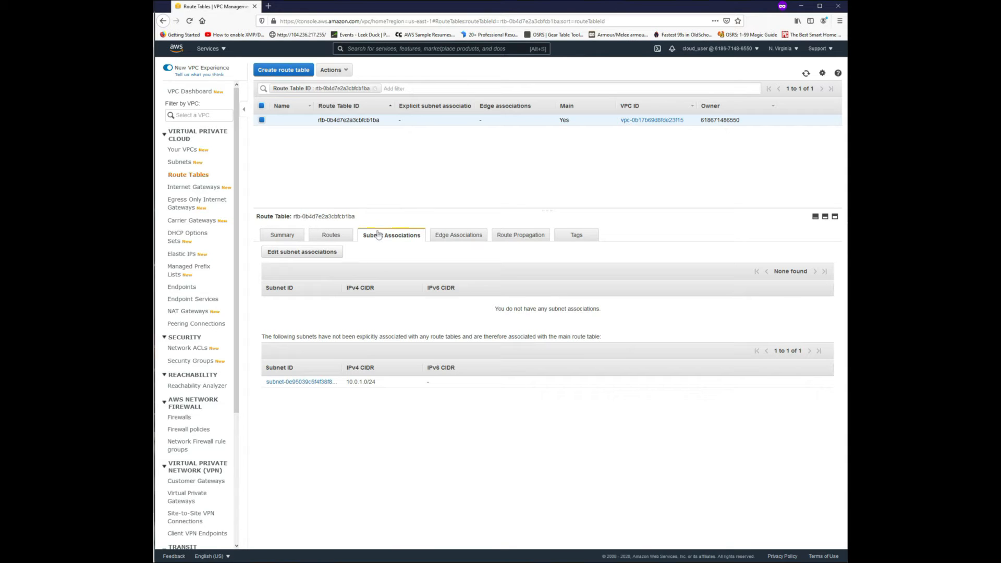
left_click(287, 253)
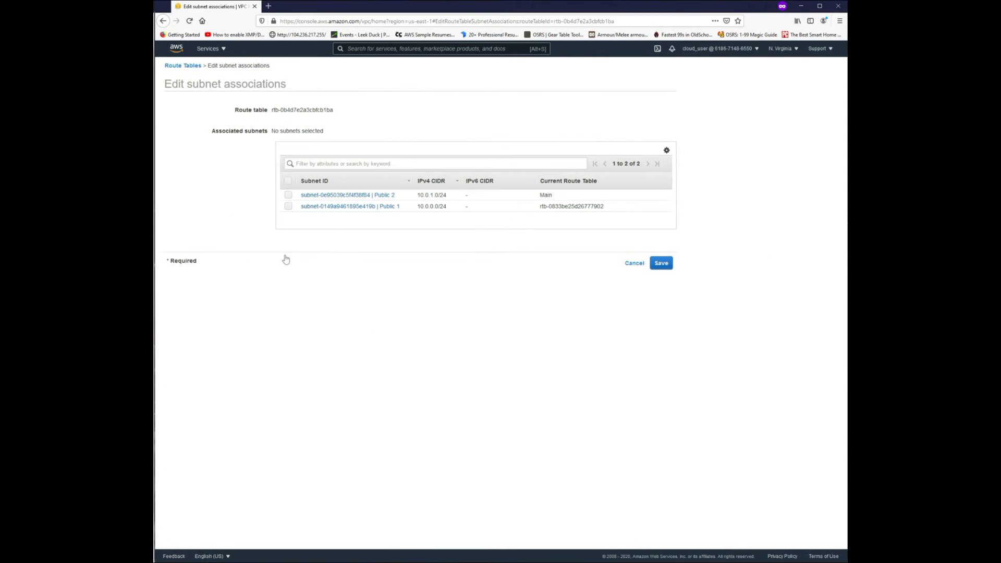
left_click(288, 195)
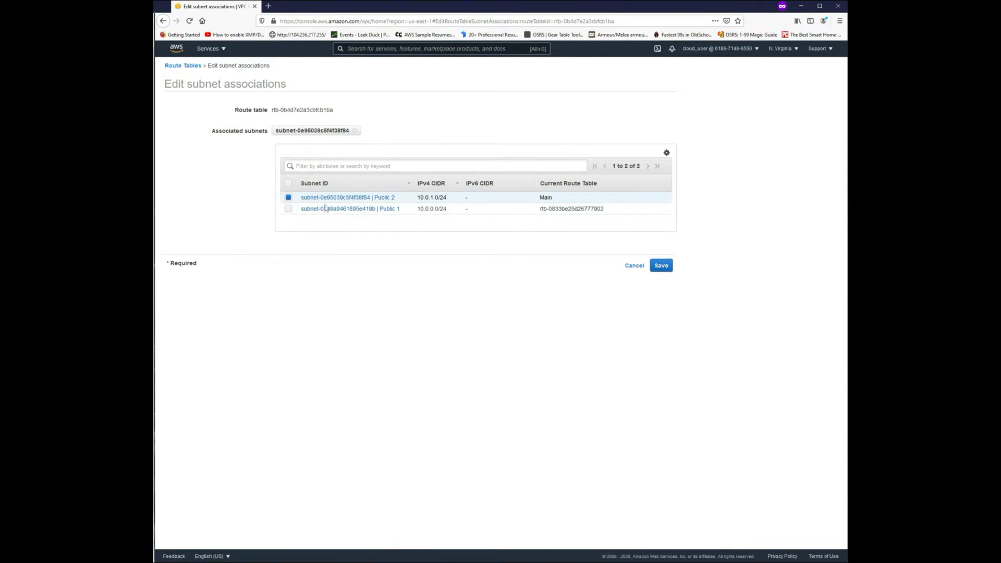
left_click(661, 266)
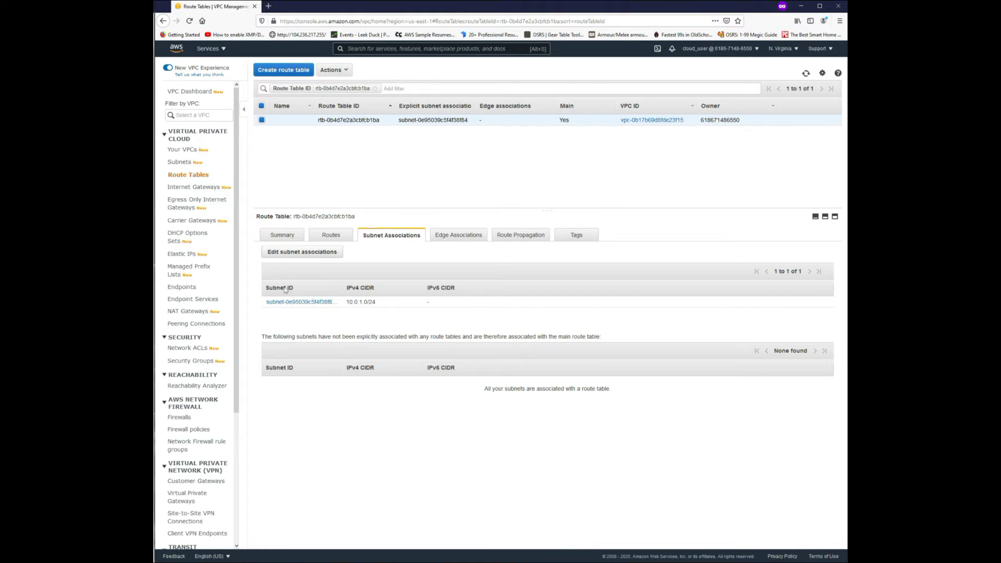
Open the EC2 instances list and remove the running-state filter.
left_click(386, 49)
type("ec2")
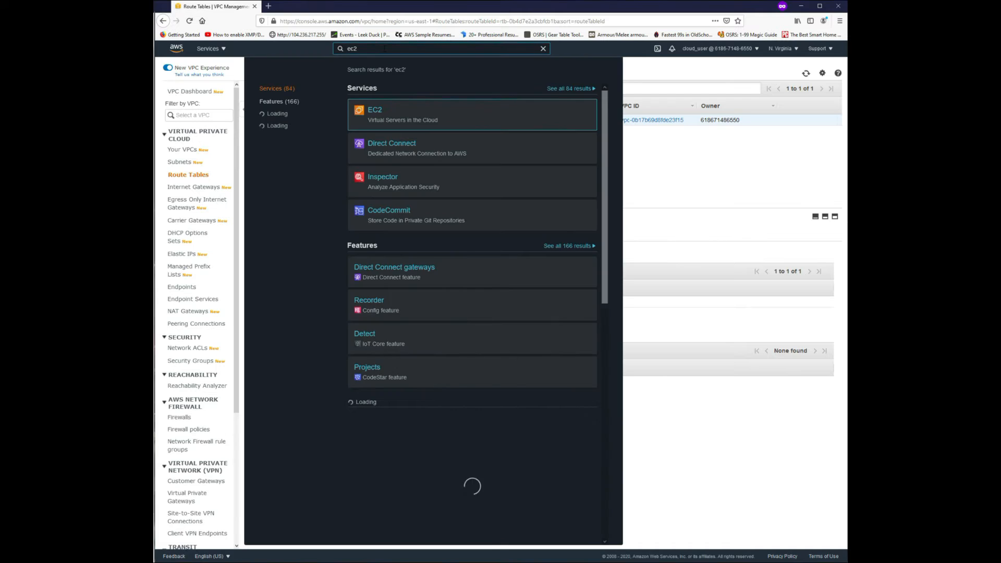
left_click(377, 109)
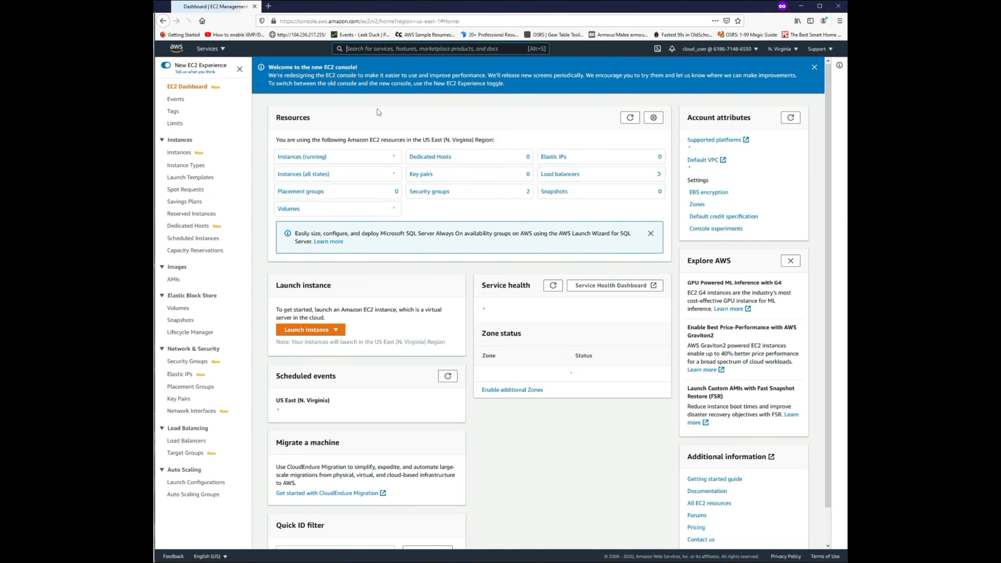
left_click(298, 157)
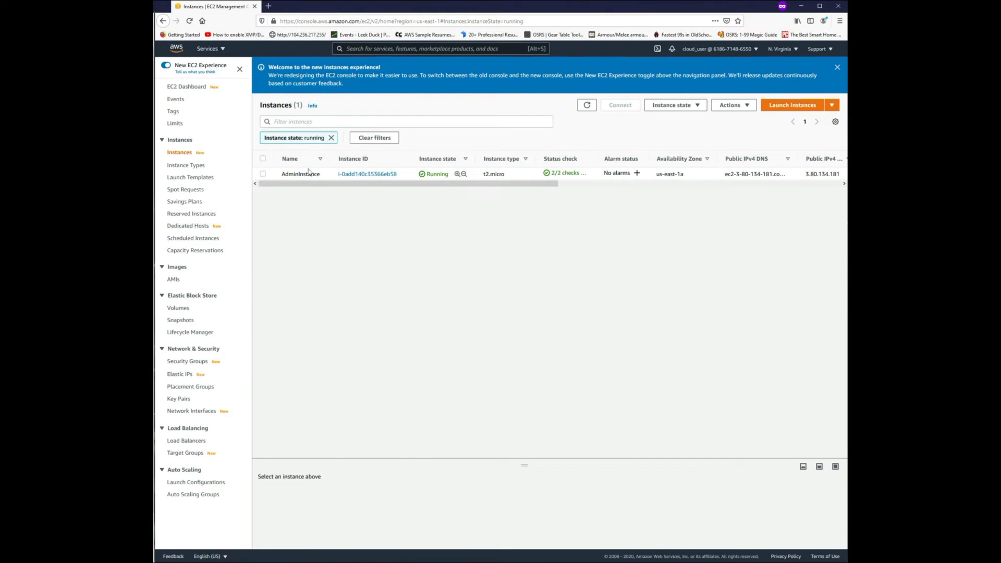
left_click(331, 138)
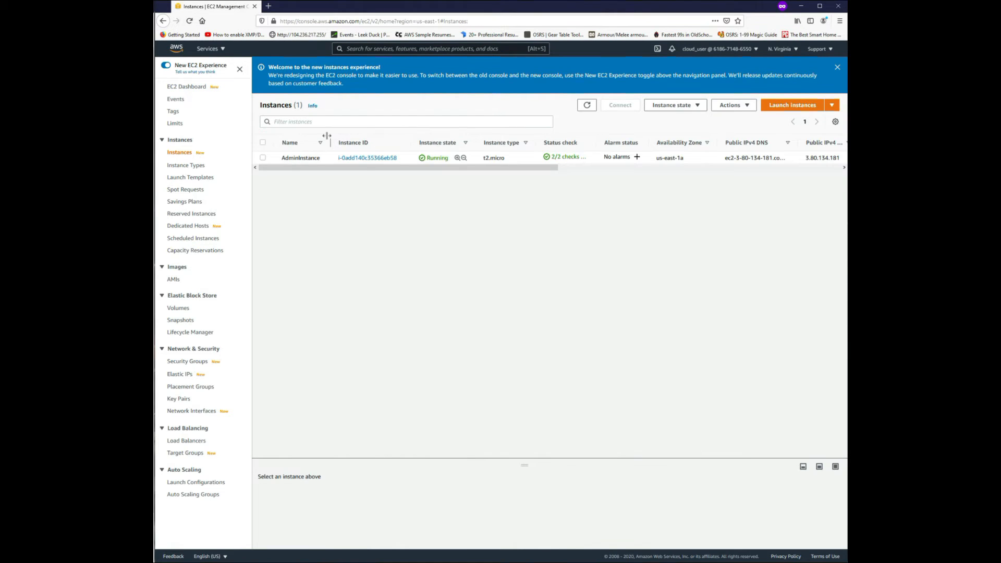
Begin launching a new instance with the 64-bit (x86) Amazon Linux 2 AMI and the t2.micro type.
left_click(794, 108)
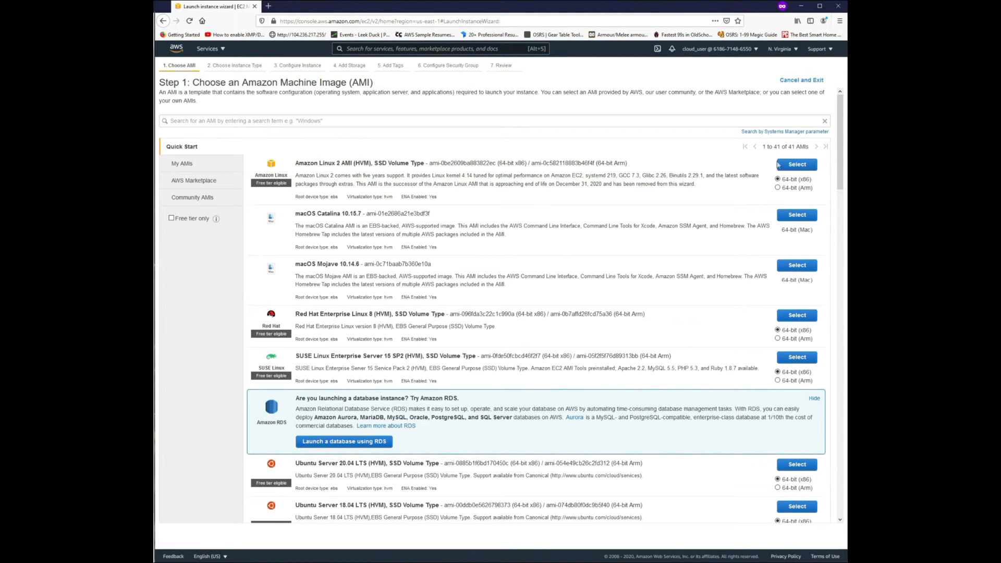
left_click(797, 165)
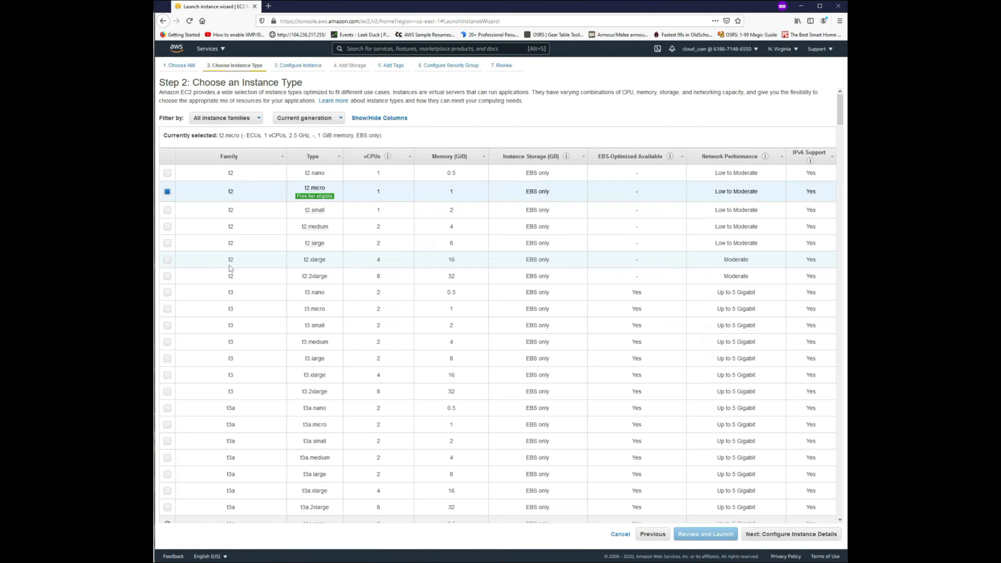
left_click(799, 536)
Place the instance in vpc-0b17b69d8fde23f15 on the Public 1 subnet in us-east-1a and enable auto-assigned public IP.
left_click(316, 180)
left_click(316, 190)
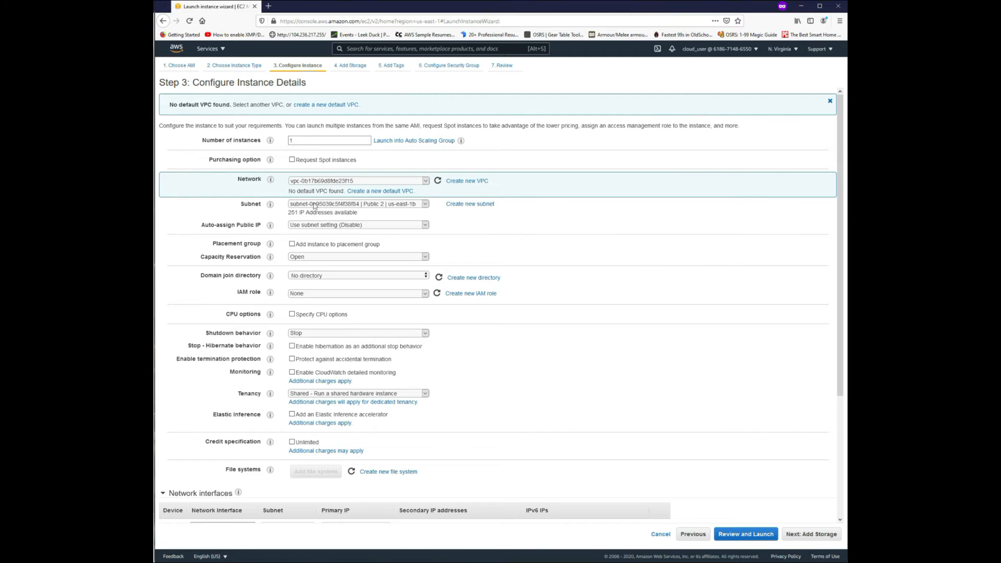
left_click(314, 206)
left_click(314, 205)
left_click(314, 205)
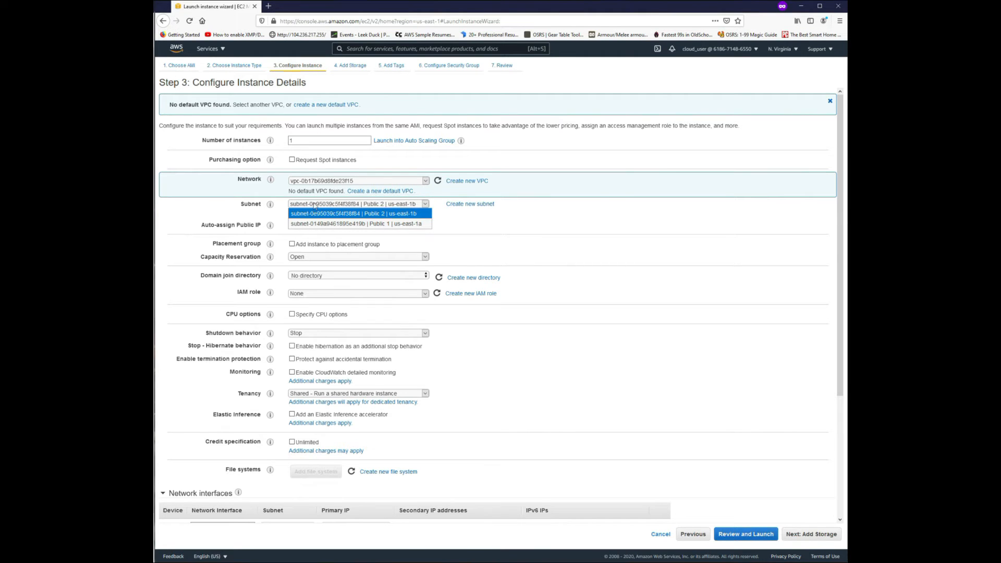
left_click(319, 223)
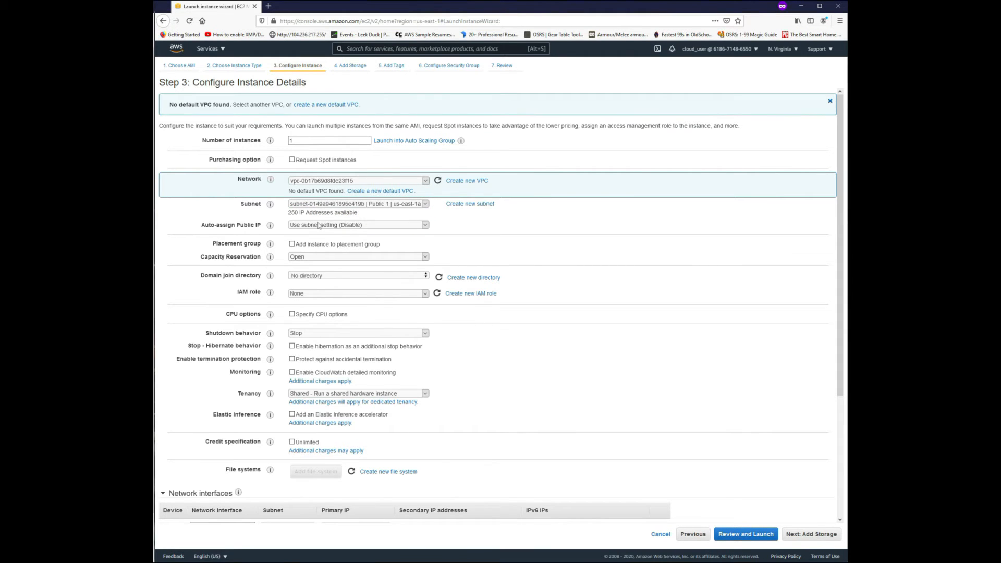
left_click(318, 228)
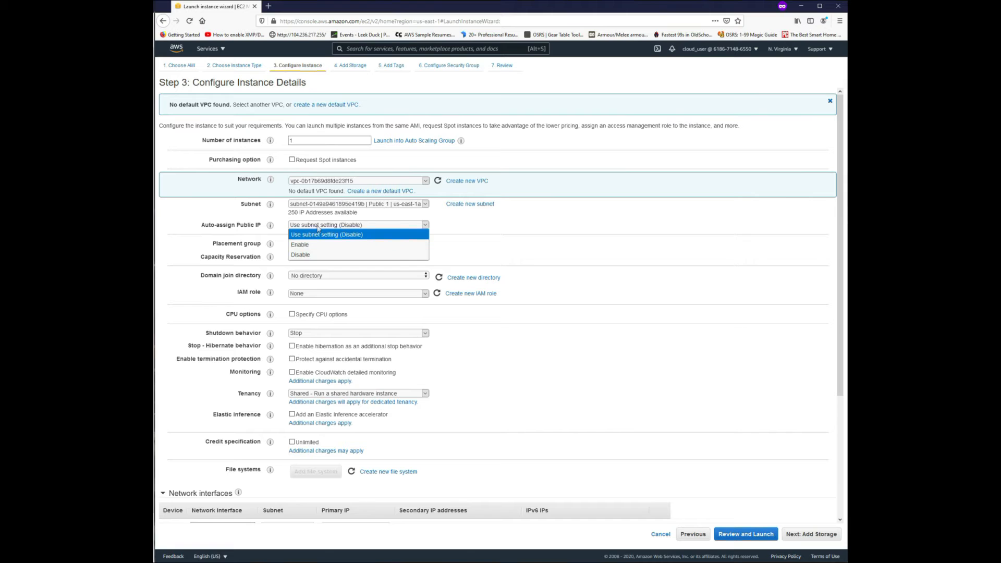
left_click(317, 239)
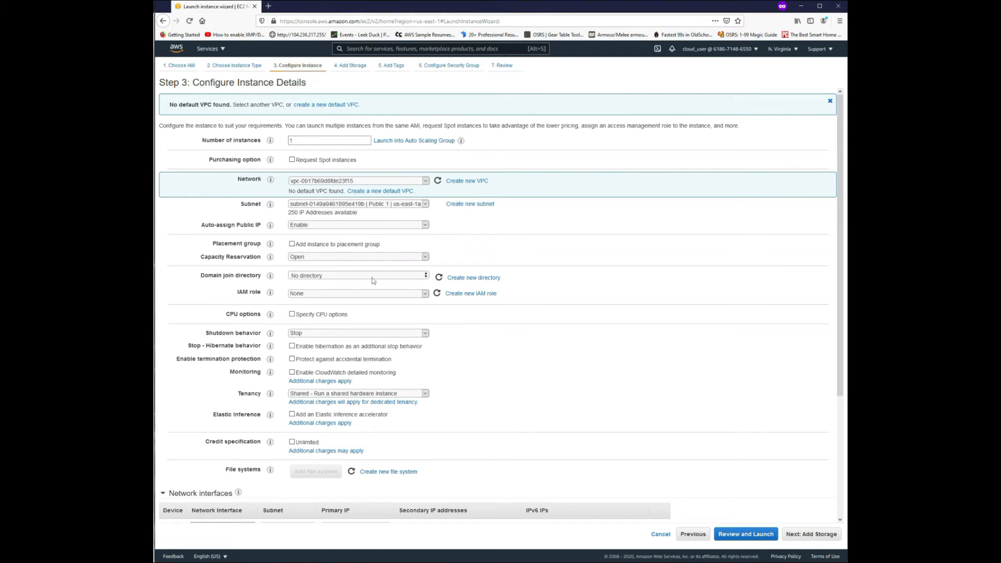
scroll(448, 436, "down", 3)
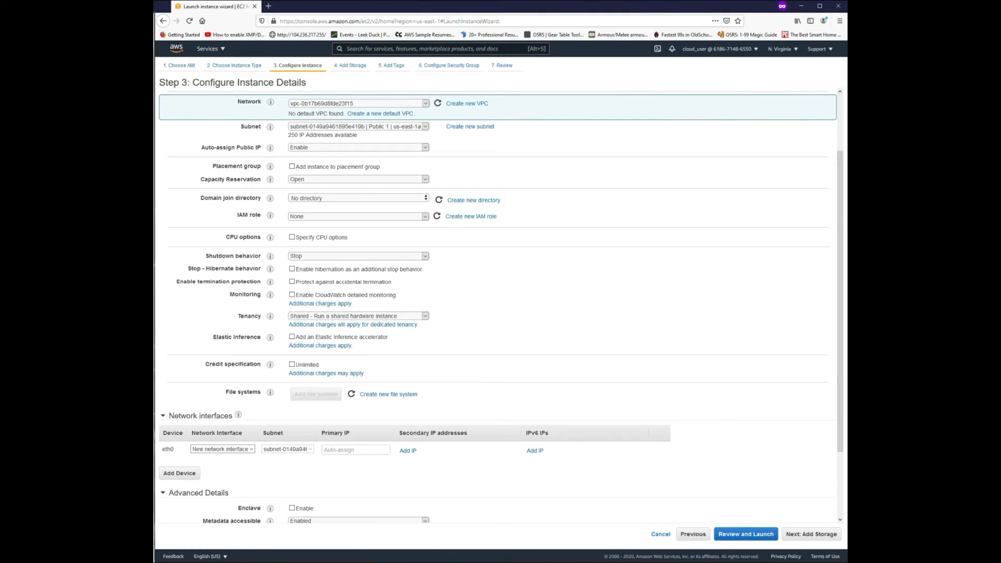
scroll(552, 424, "down", 3)
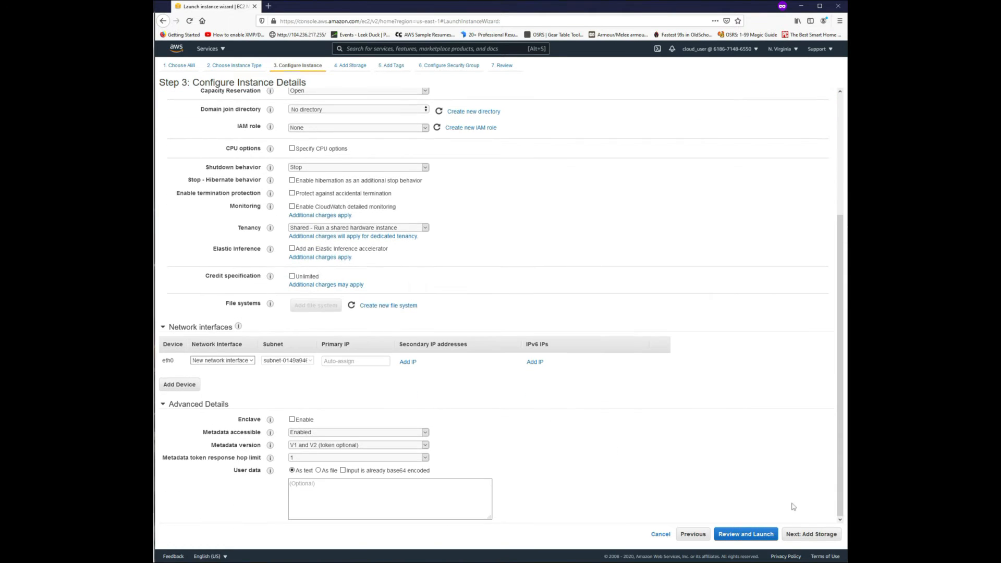
Accept the default storage and add a Name tag with the value Web Server A.
left_click(798, 537)
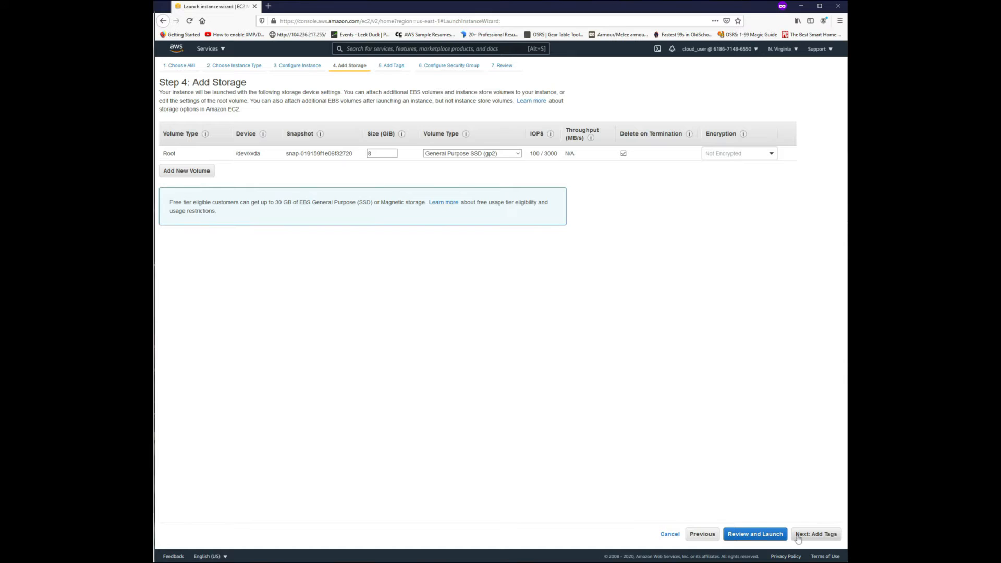
left_click(797, 535)
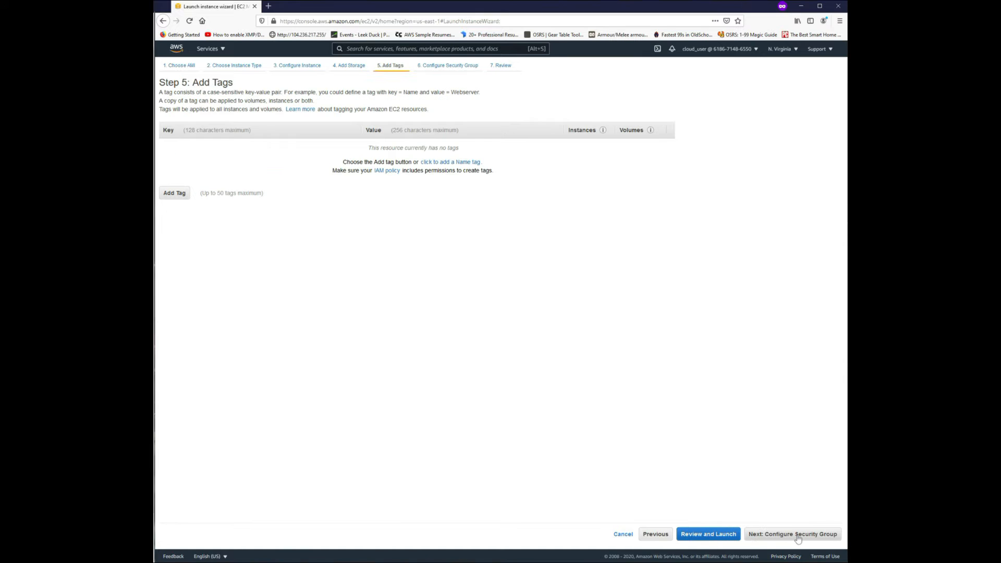
left_click(188, 194)
type("Name")
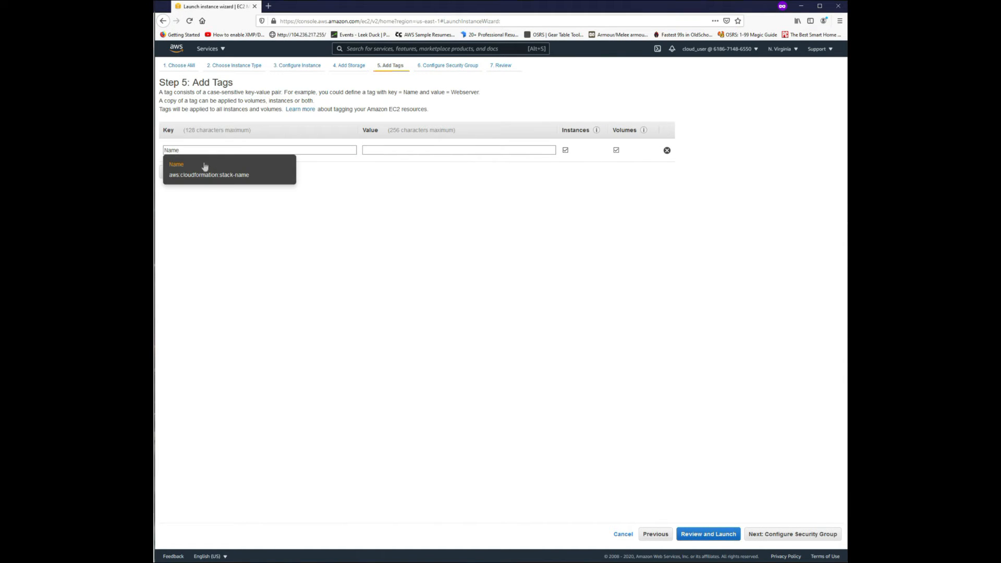
left_click(397, 150)
type("W")
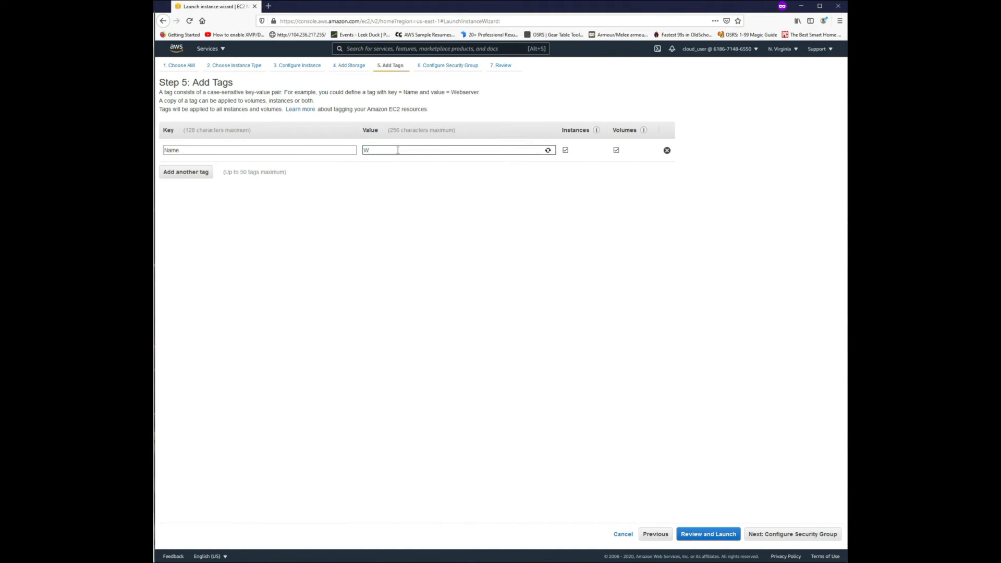
type("eb Server A")
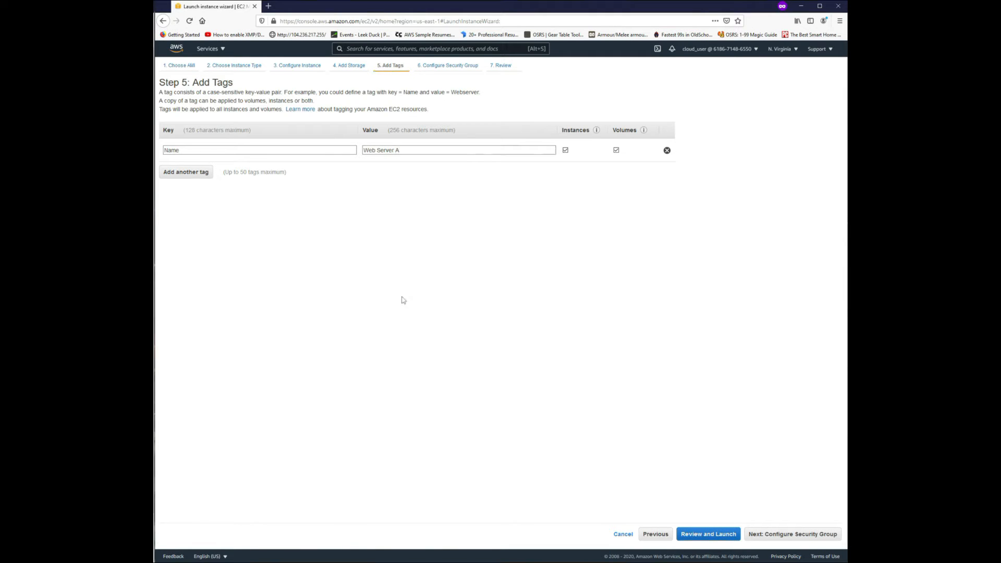
Assign the existing security group described as "Enable access to the EC2 host" and proceed to the launch review.
left_click(790, 534)
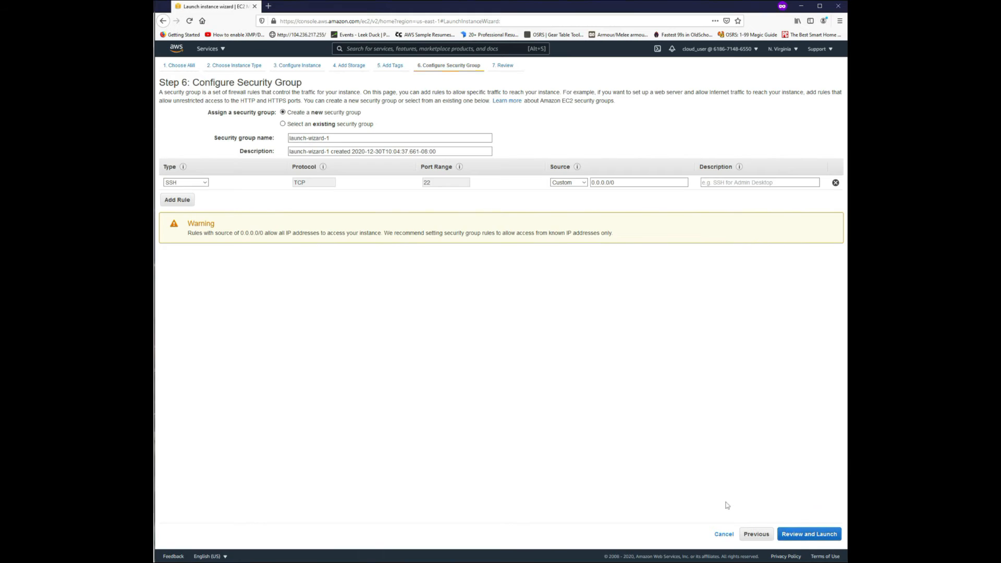
left_click(290, 125)
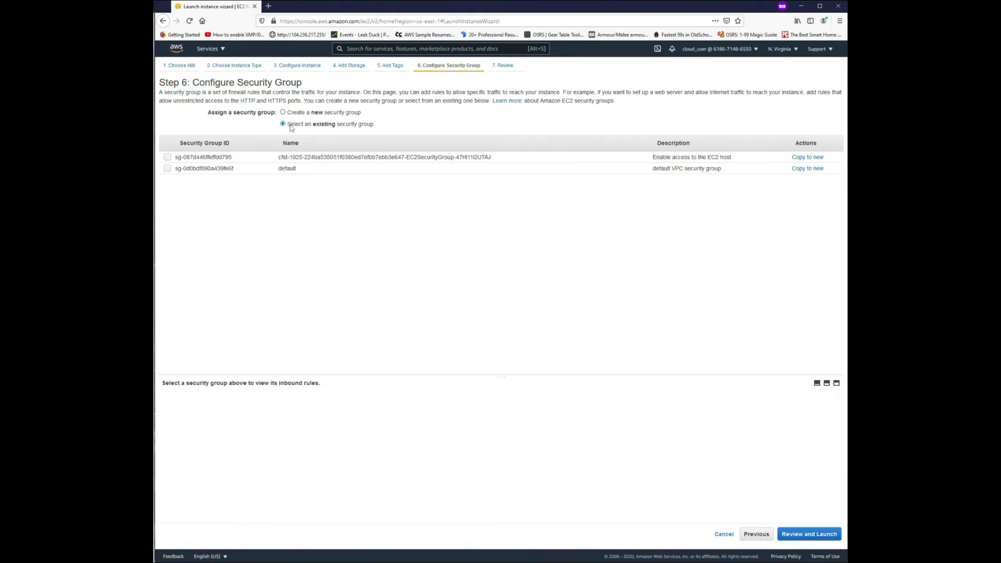
left_click(167, 159)
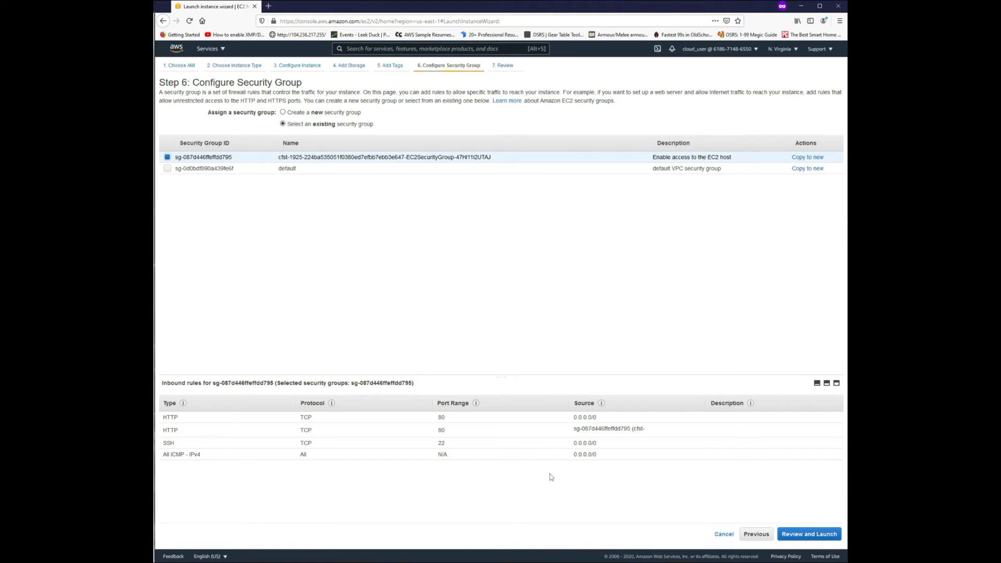
left_click(805, 538)
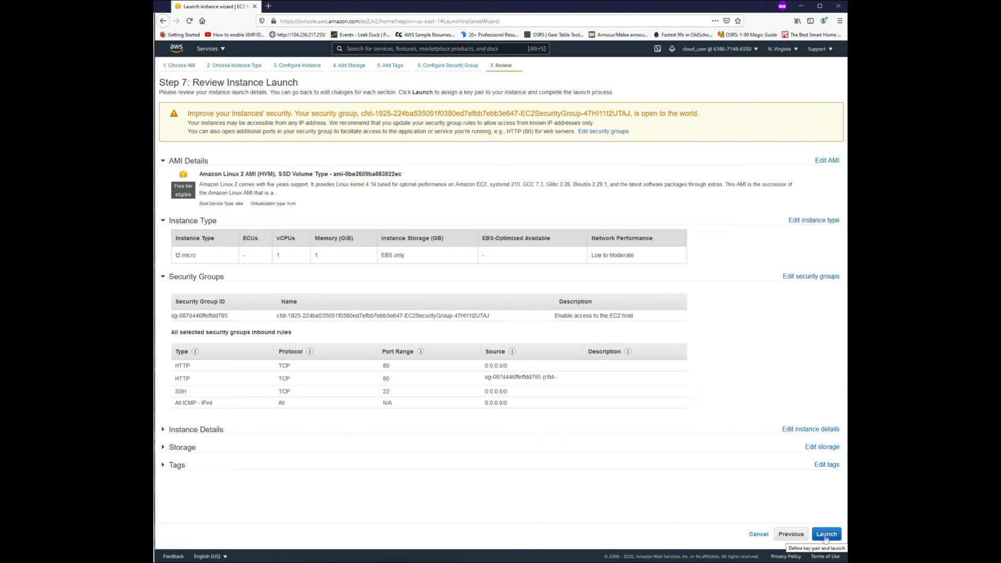
Create and download a new key pair named nlb, and launch the instance with it.
left_click(825, 533)
left_click(425, 315)
left_click(425, 332)
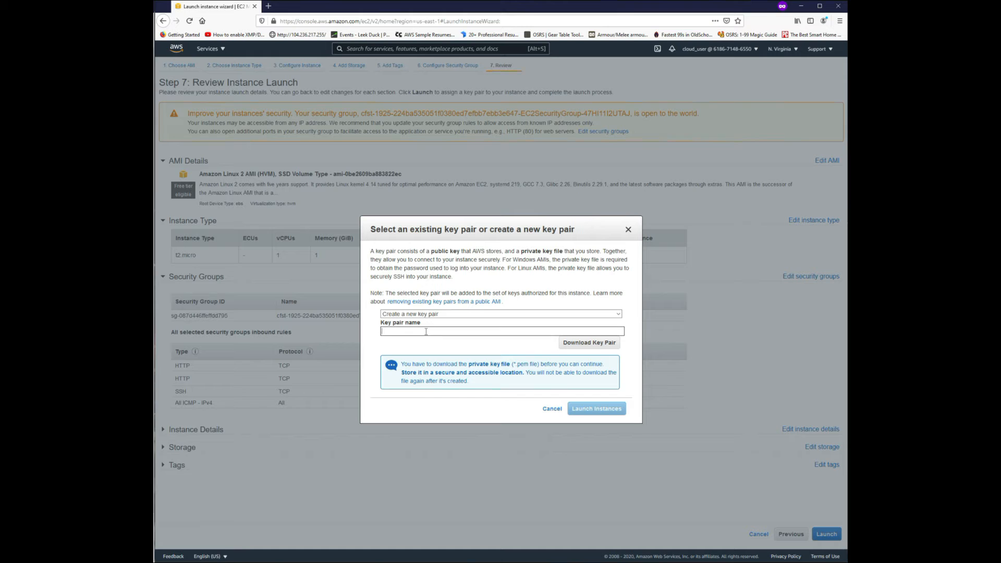
left_click(589, 344)
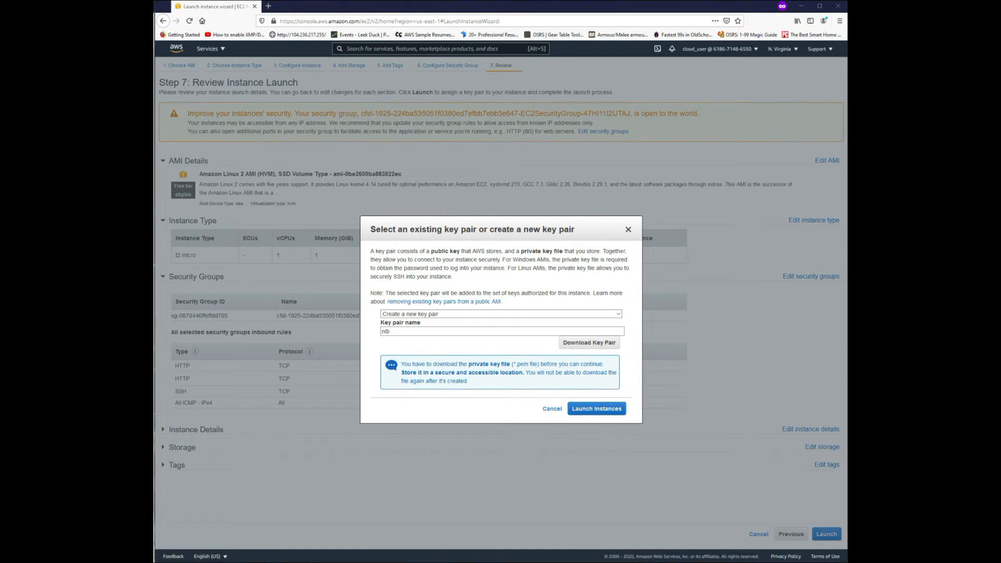
left_click(592, 413)
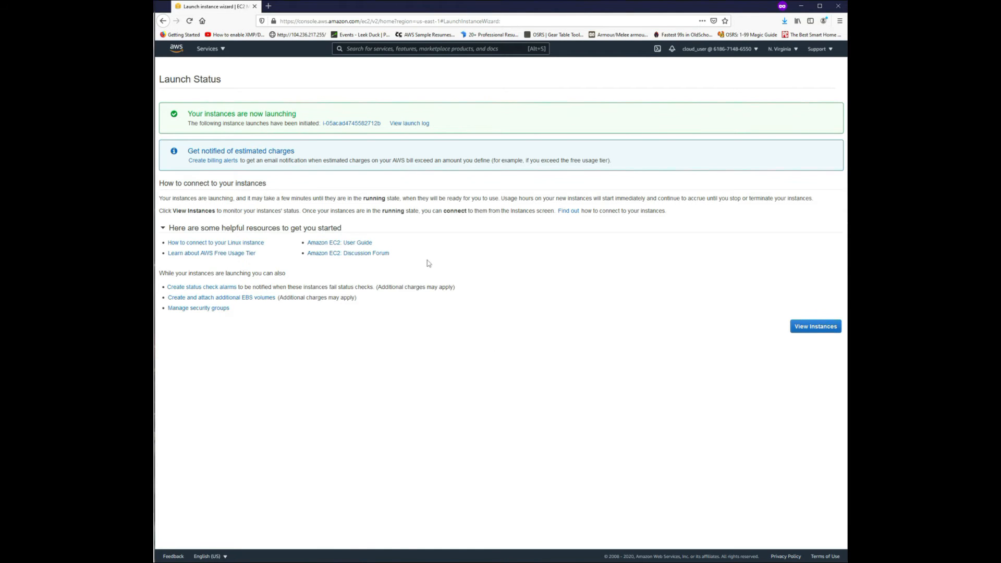
Return to the instances list and begin a second instance launch with the Amazon Linux 2 AMI and t2.micro type.
left_click(809, 331)
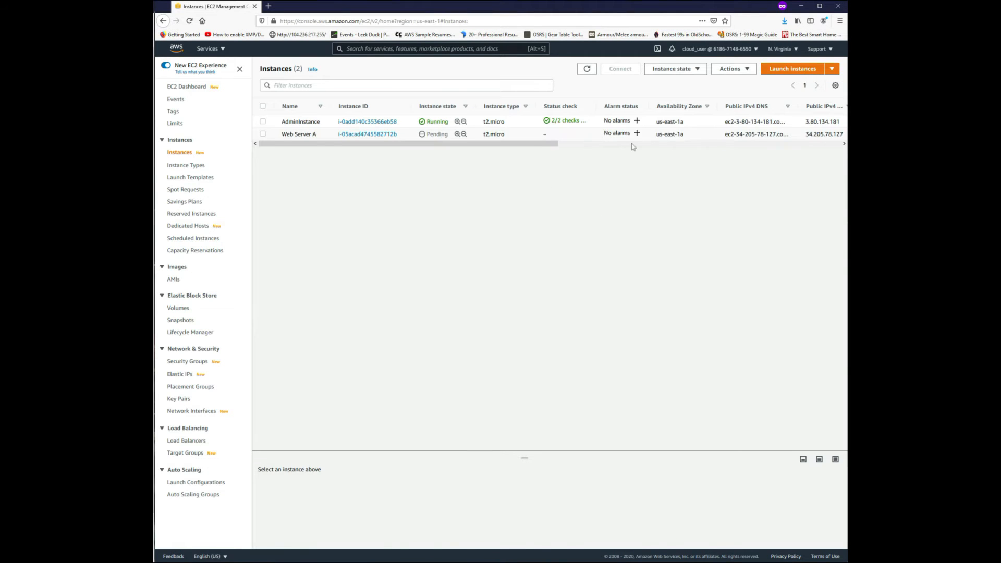
left_click(801, 73)
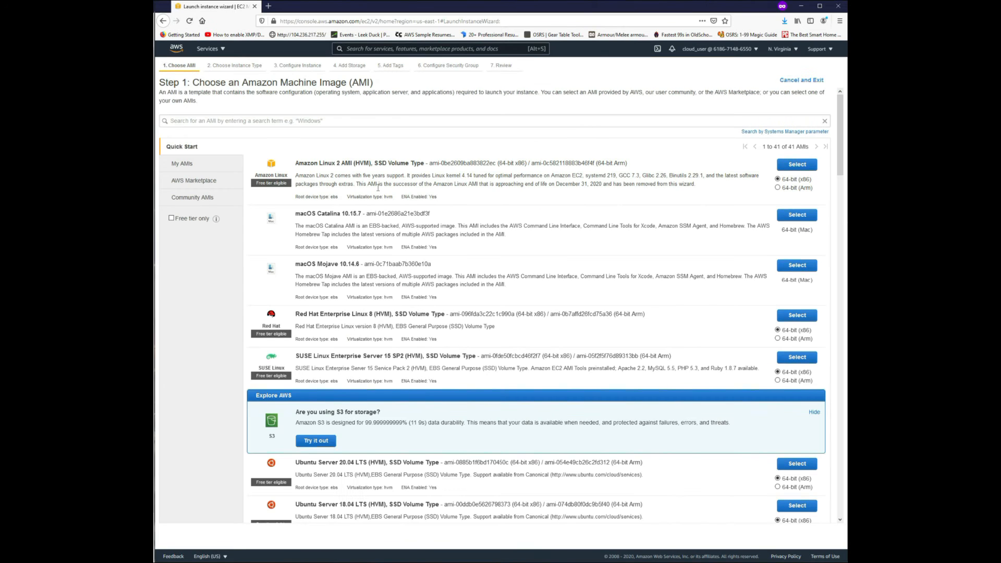
left_click(803, 169)
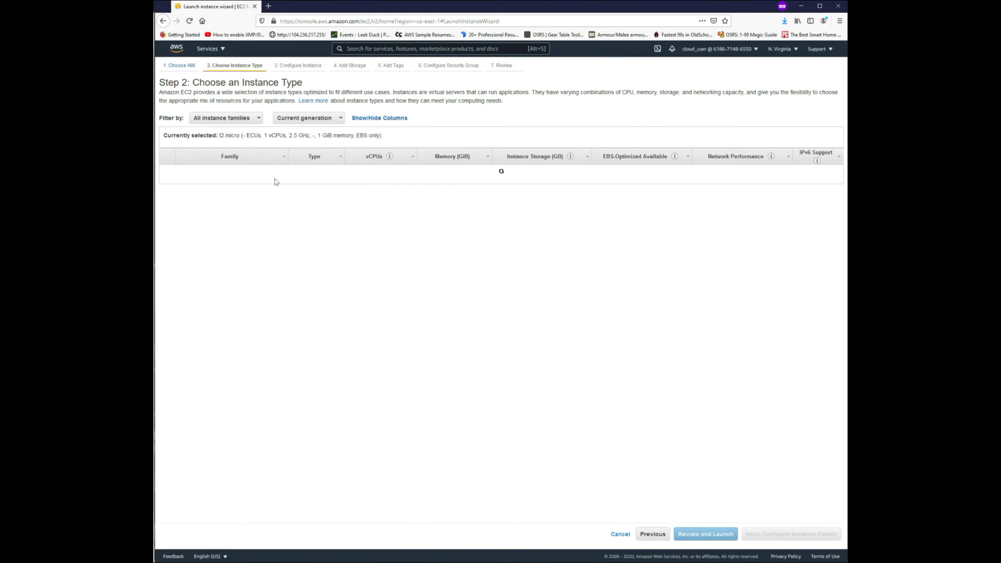
left_click(752, 535)
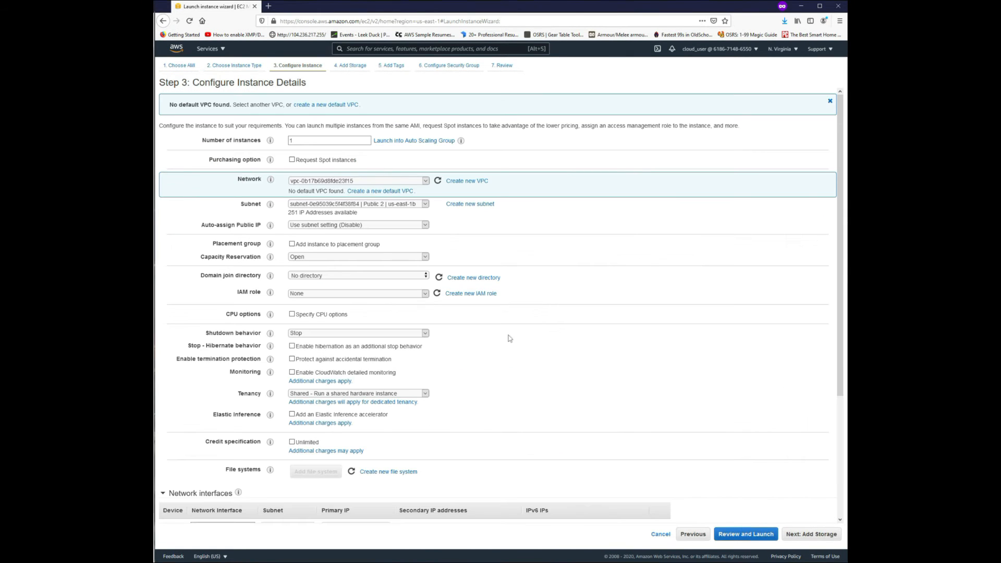
Keep the listed VPC and the Public 2 subnet in us-east-1b, enable auto-assigned public IP, and continue to the storage settings.
left_click(334, 181)
left_click(349, 188)
left_click(320, 203)
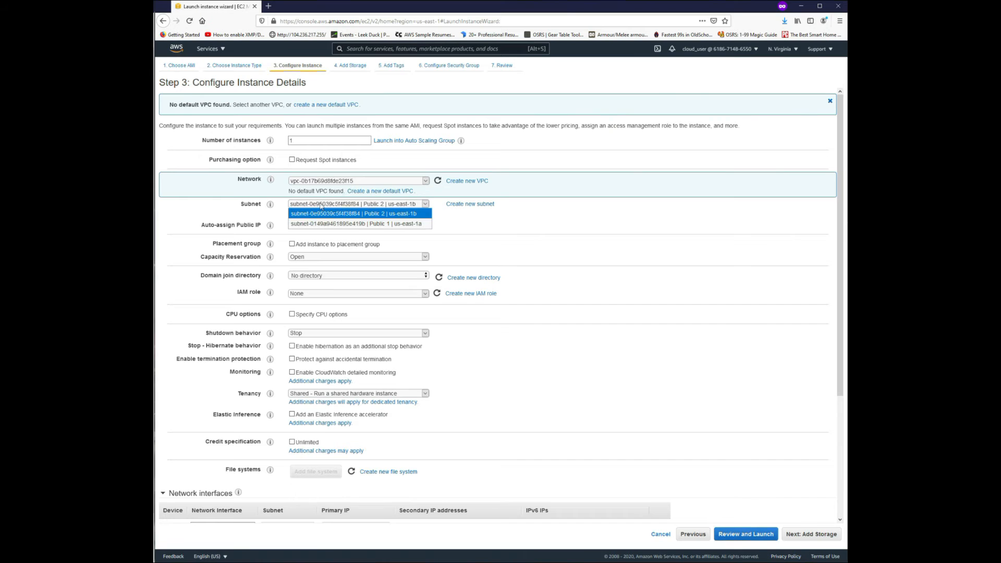
left_click(320, 205)
left_click(311, 225)
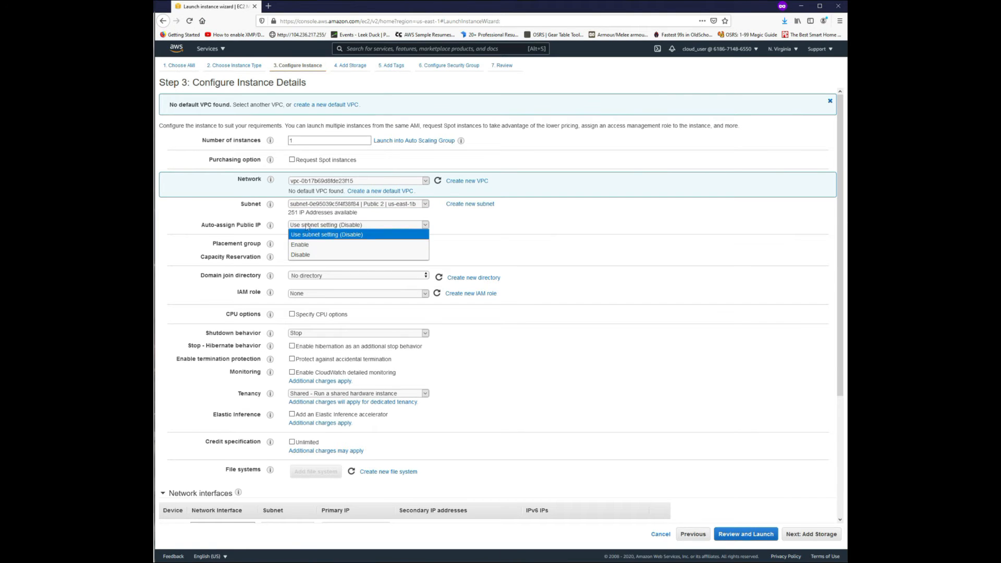
left_click(308, 248)
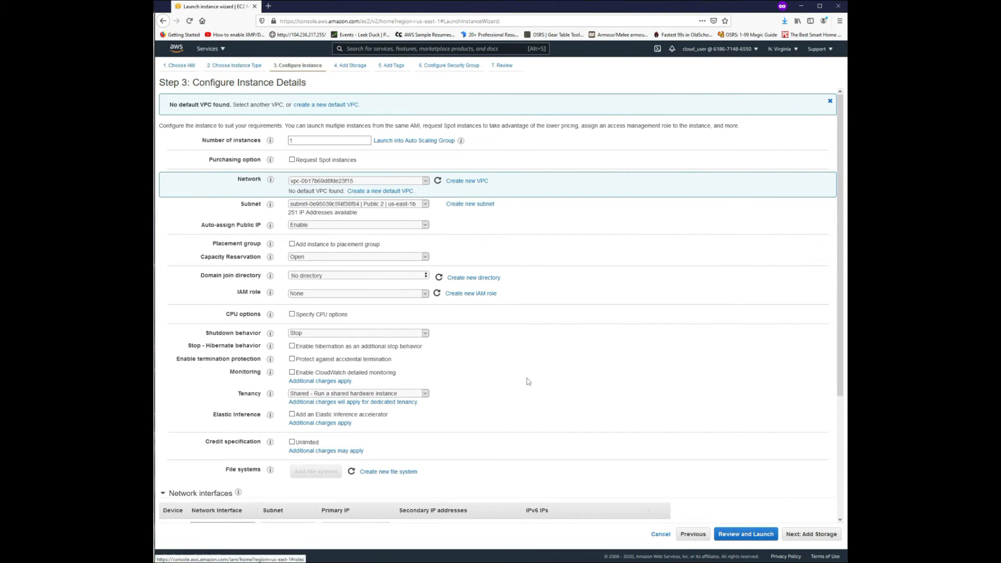
left_click(805, 537)
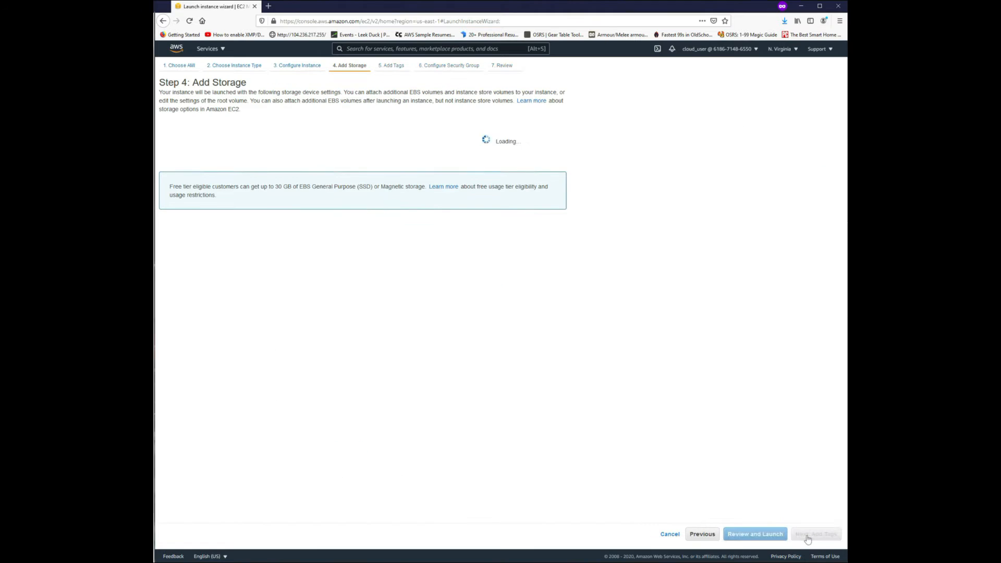
Accept the default storage and add a Name tag with the value Web Server B.
left_click(803, 537)
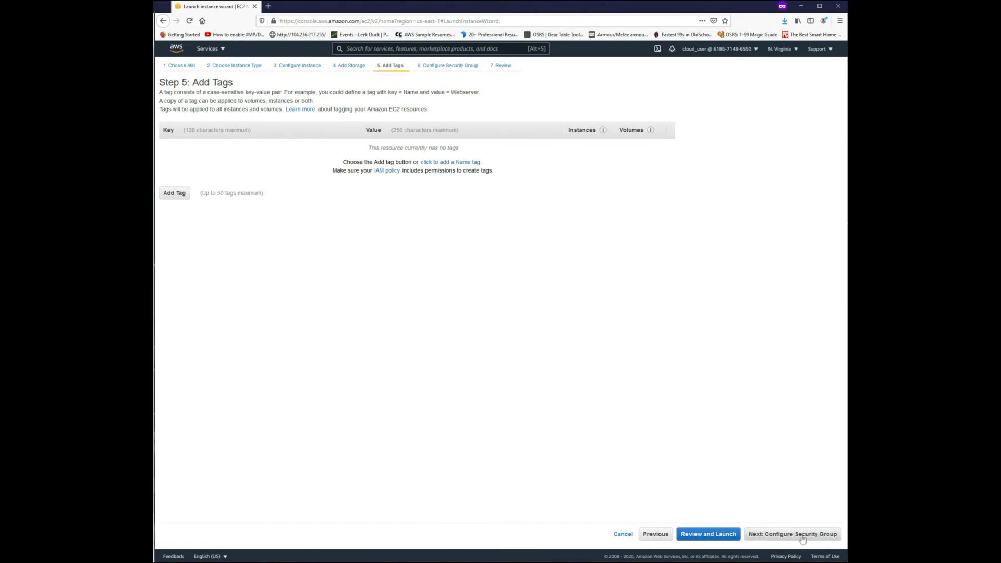
left_click(183, 192)
type("Name")
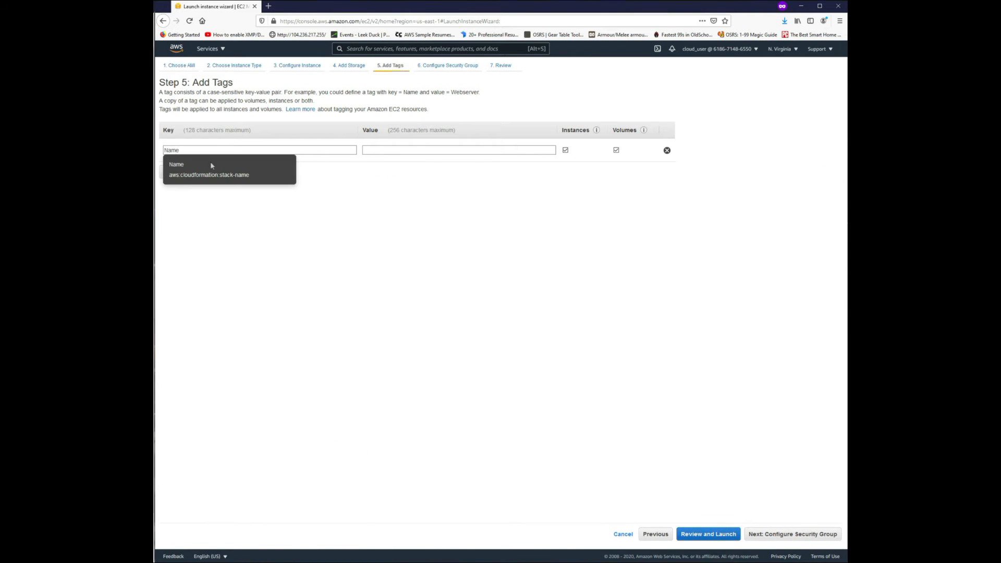
left_click(201, 165)
left_click(402, 150)
type("Web Server B")
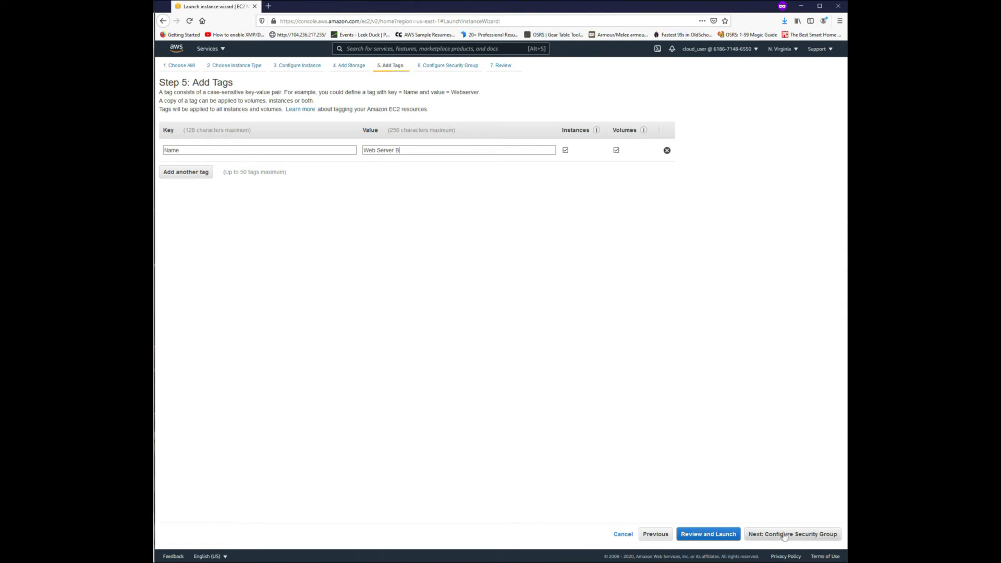
Assign the existing security group described as "Enable access to the EC2 host" to the second instance and proceed to the launch review.
left_click(784, 536)
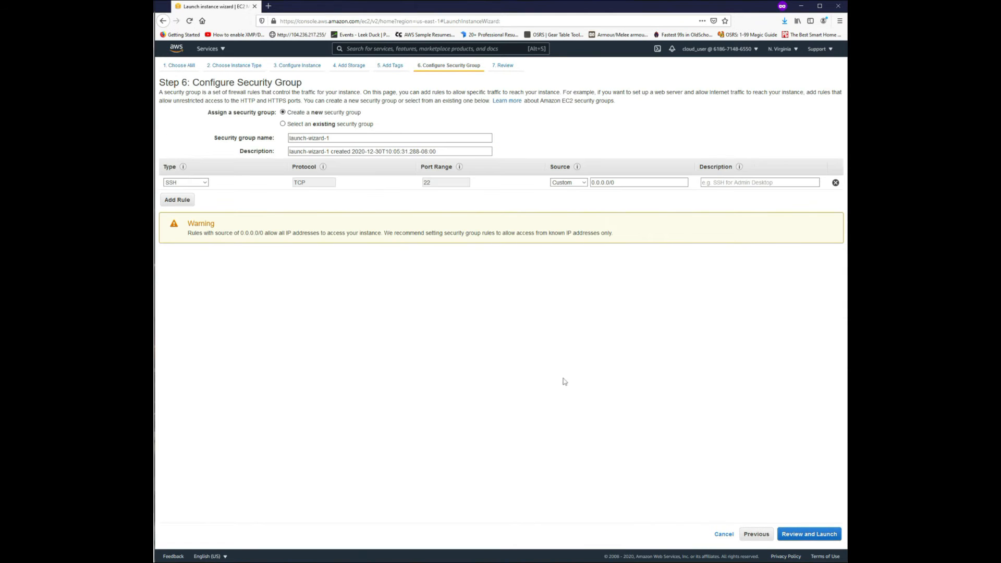
left_click(298, 125)
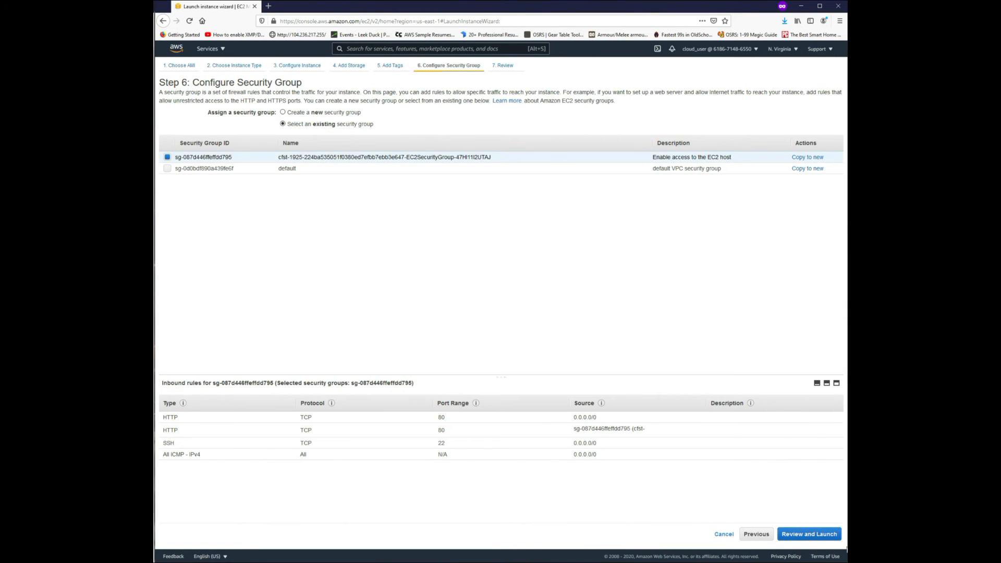
left_click(809, 533)
Launch the instance with the existing nlb key pair, acknowledging access to its private key file, and return to the instances list.
left_click(826, 535)
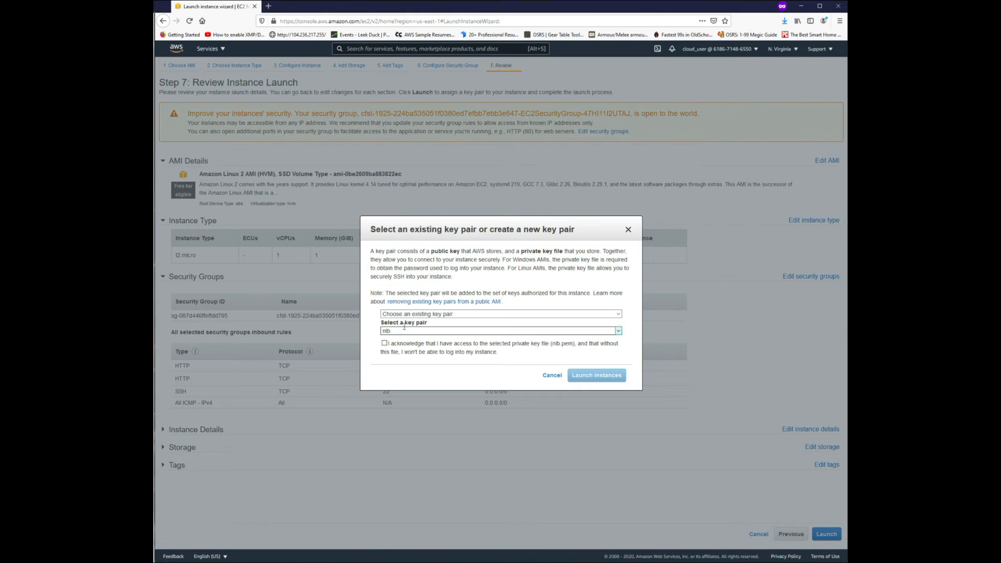
left_click(384, 343)
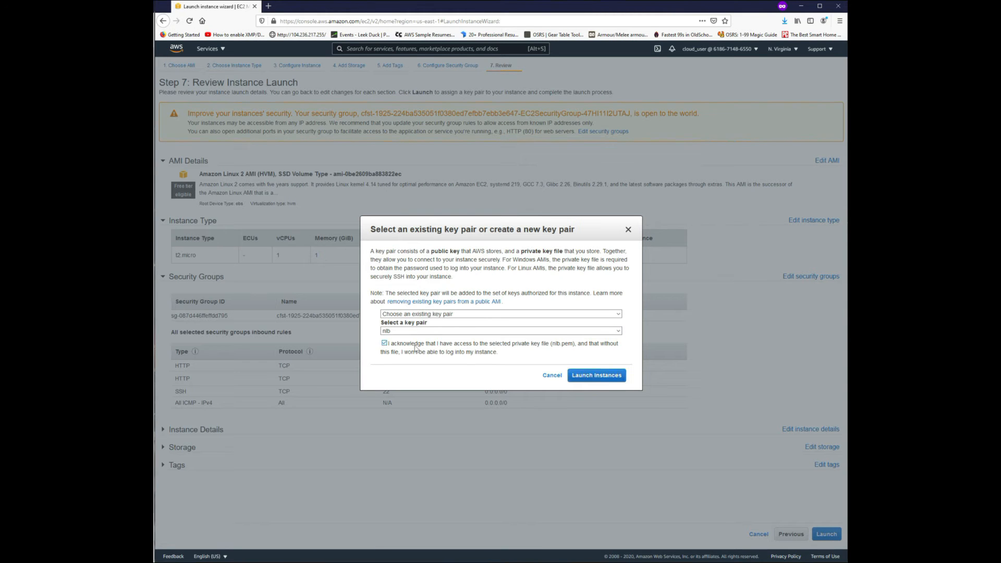
left_click(603, 379)
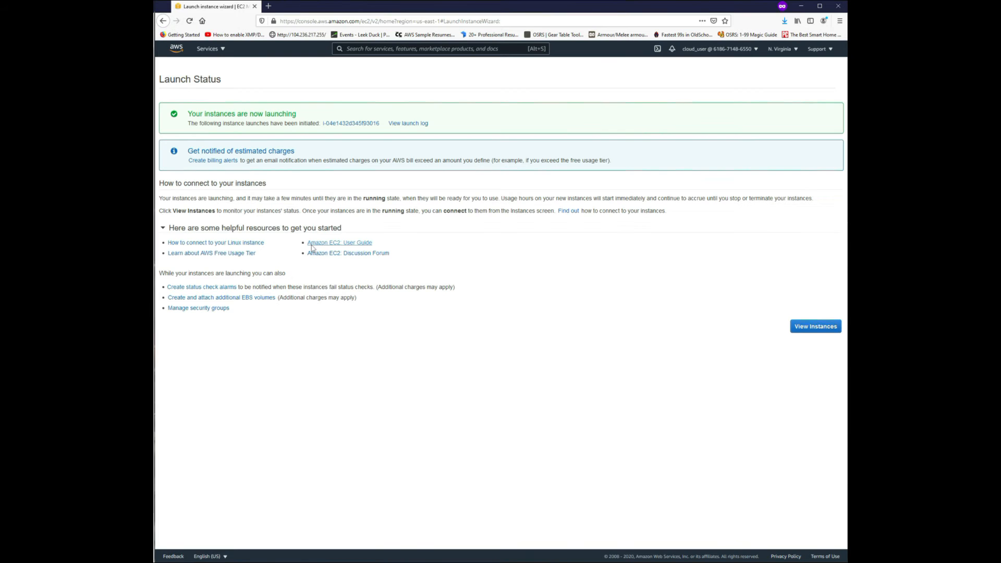
left_click(803, 327)
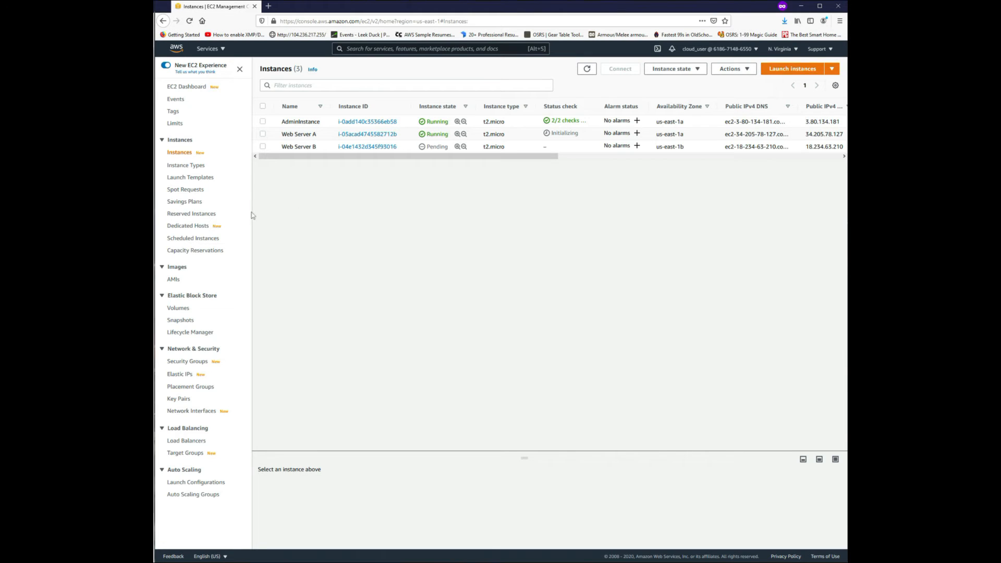
Begin creating a Network Load Balancer named NLB, keeping the internet-facing scheme and the ipv4 address type.
left_click(189, 443)
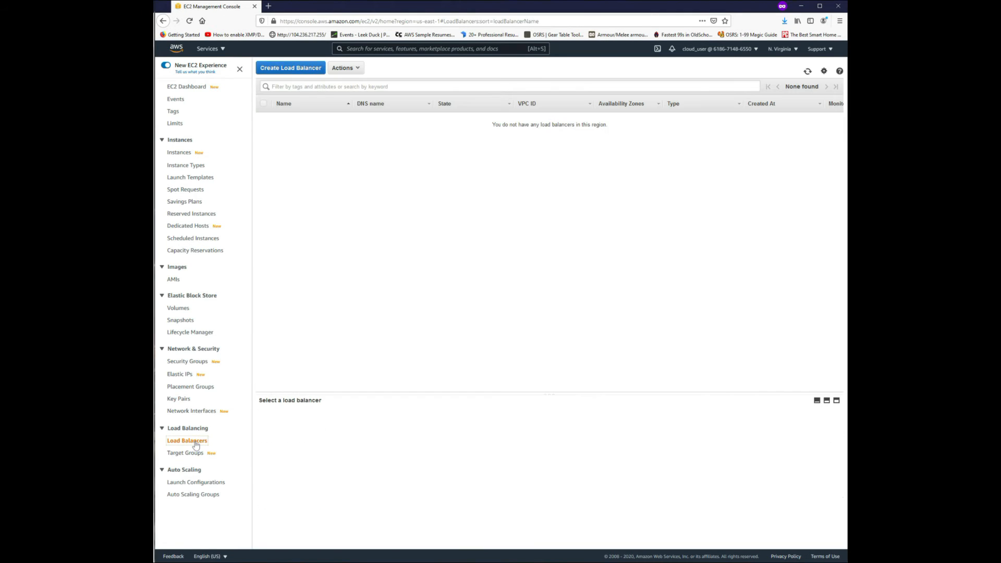
left_click(305, 74)
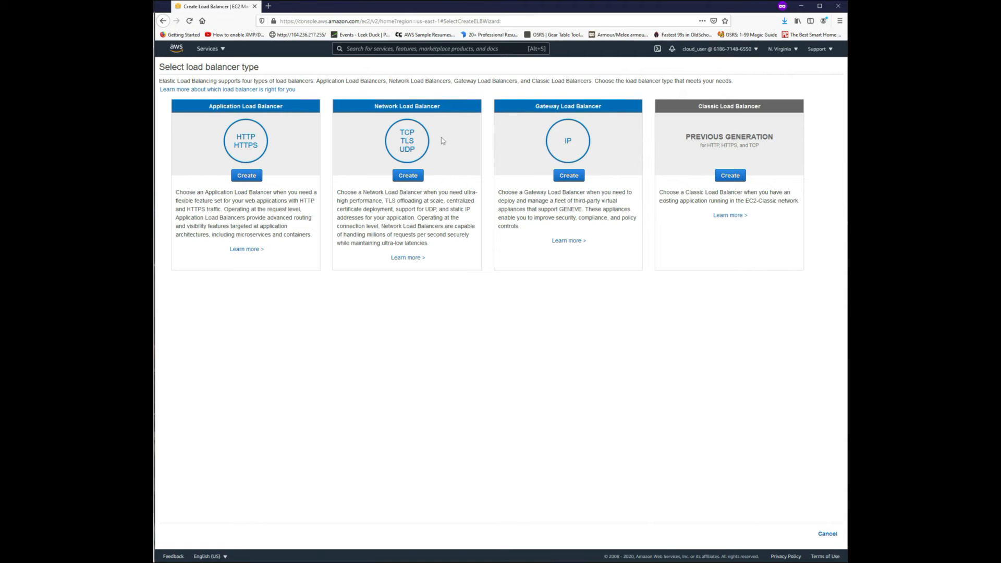
left_click(405, 178)
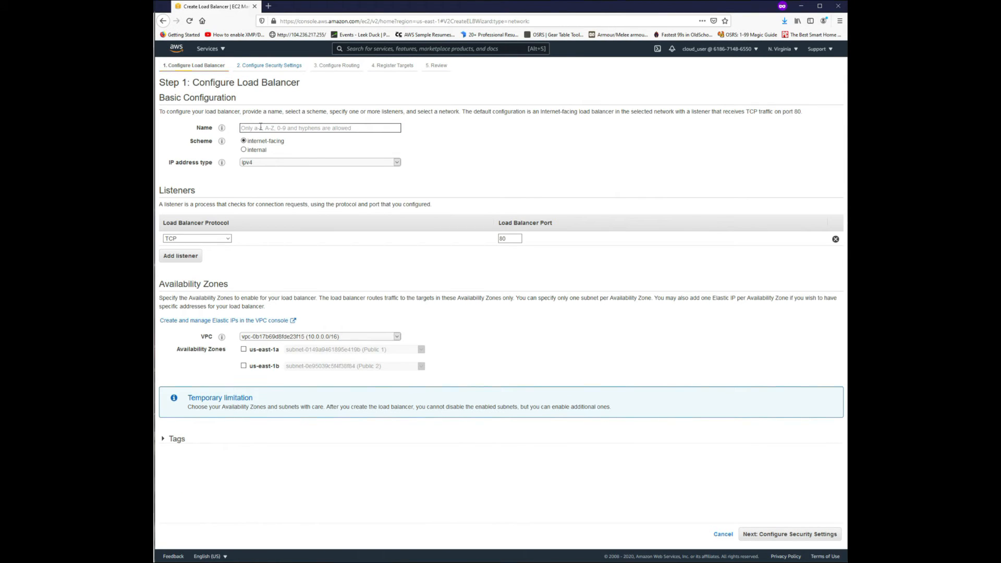
type("NLB")
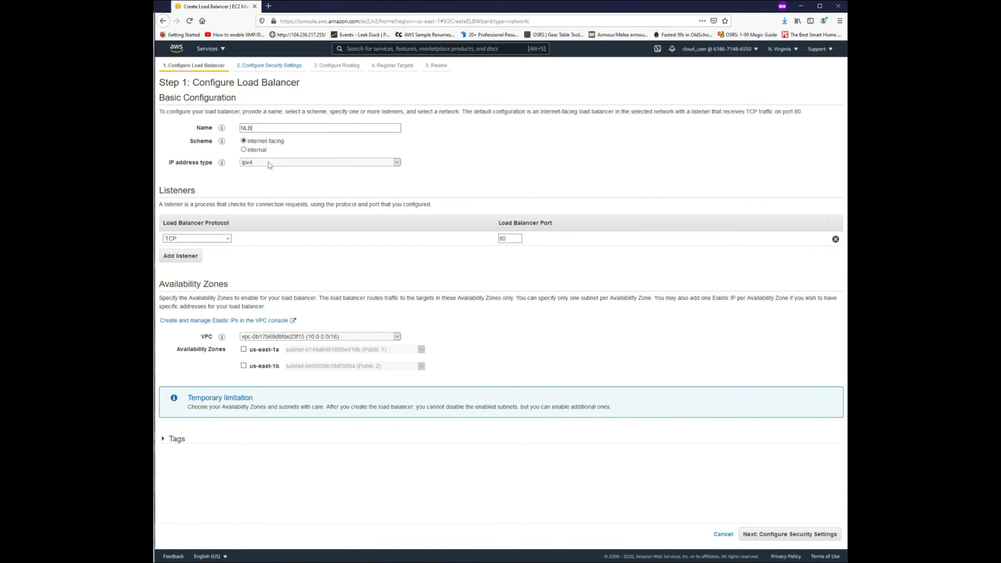
left_click(269, 163)
left_click(268, 164)
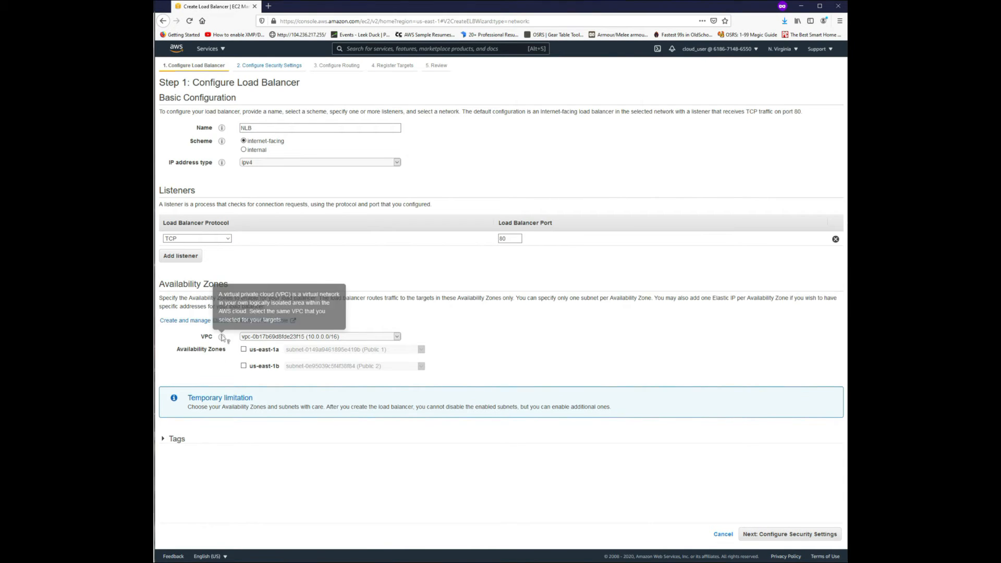
Enable availability zones us-east-1a with subnet Public 1 and us-east-1b with subnet Public 2, and continue to the security settings.
left_click(243, 349)
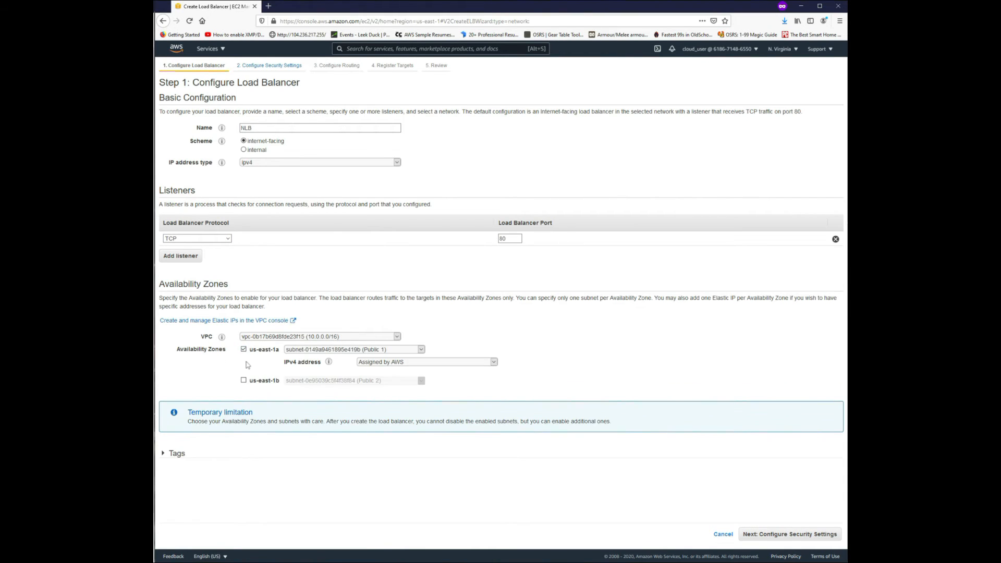
left_click(244, 380)
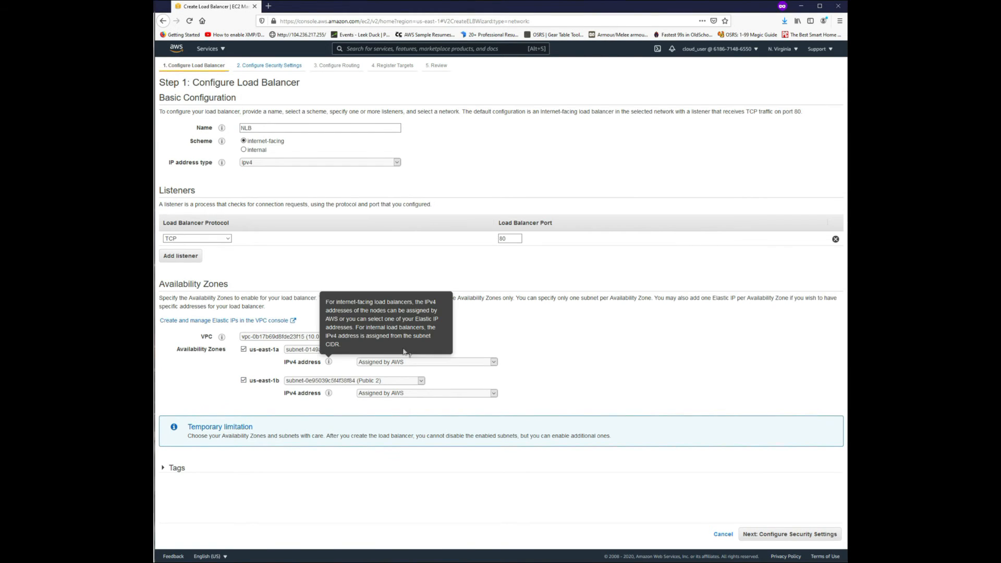
left_click(313, 349)
left_click(312, 355)
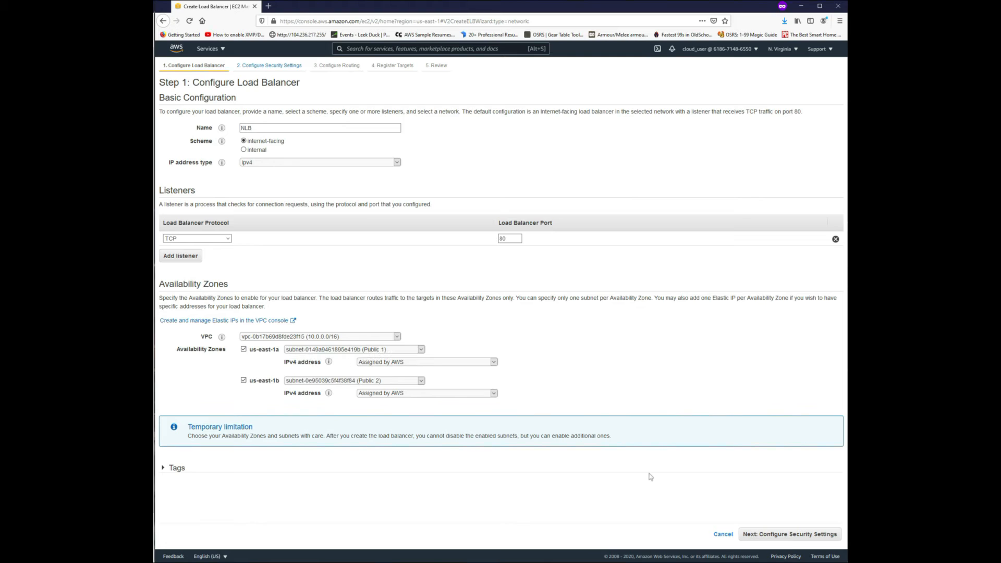
left_click(790, 535)
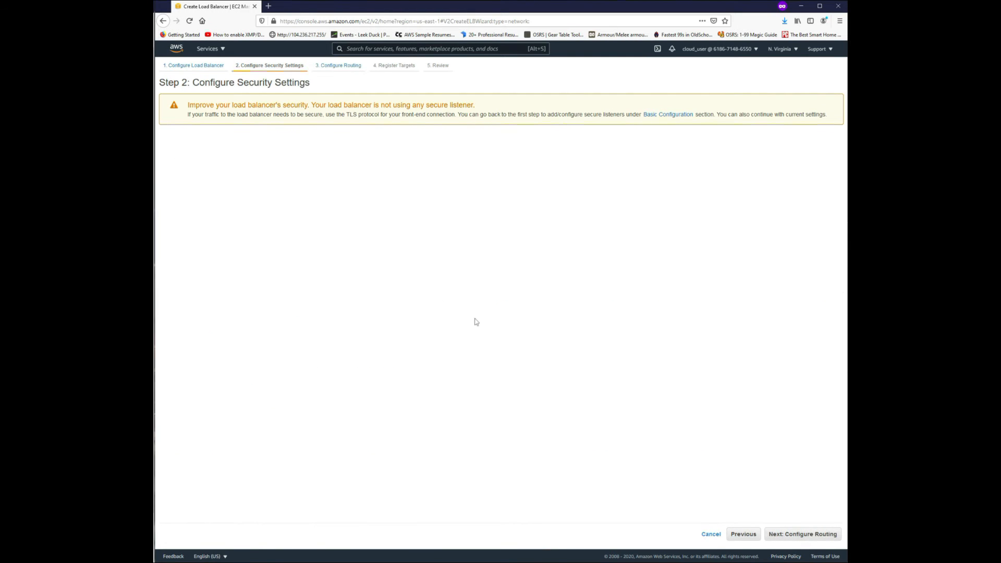
Configure routing to a new instance target group named nlbtg on TCP port 80, keeping the default health check settings.
left_click(797, 535)
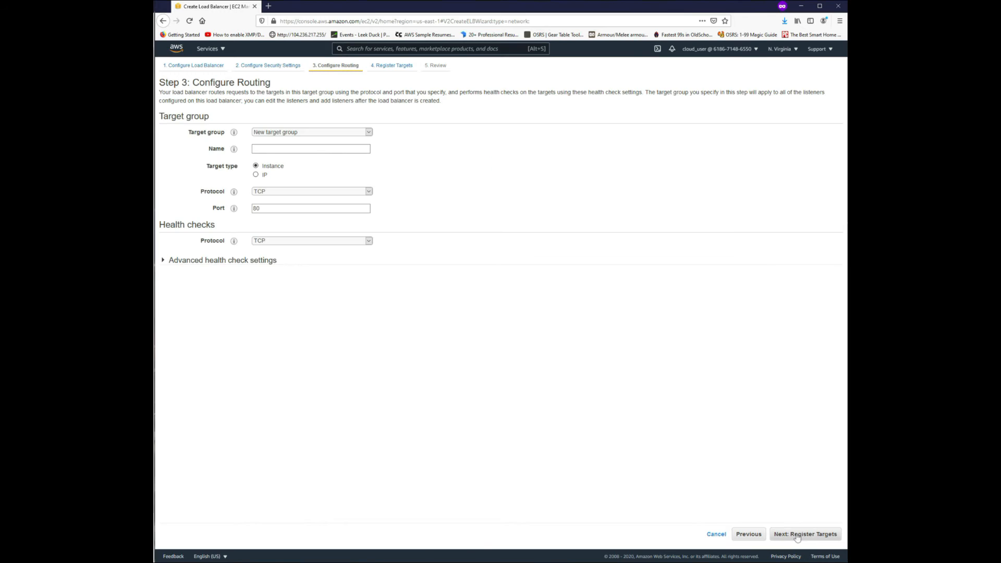
left_click(269, 134)
left_click(268, 139)
left_click(271, 148)
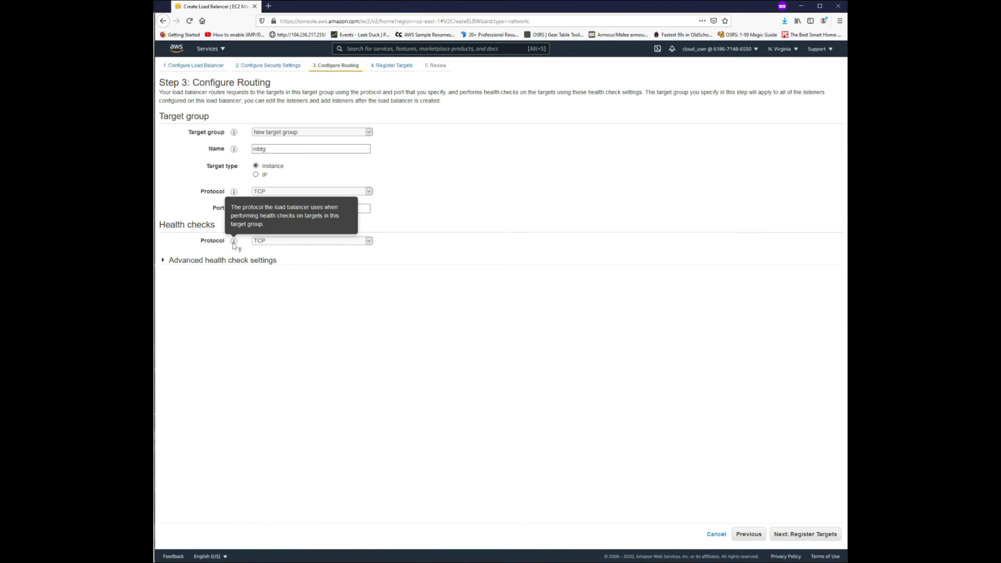
left_click(174, 260)
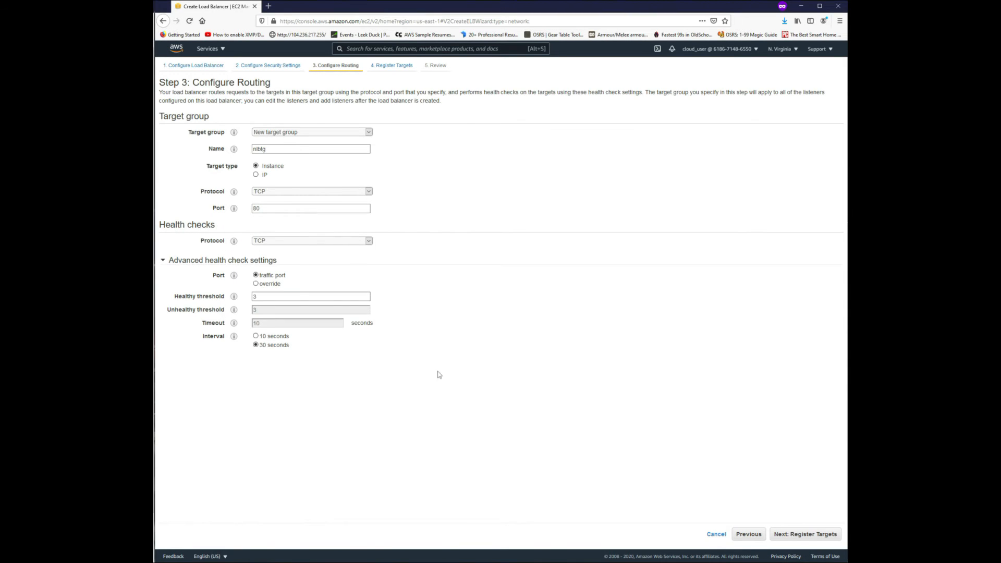
left_click(808, 534)
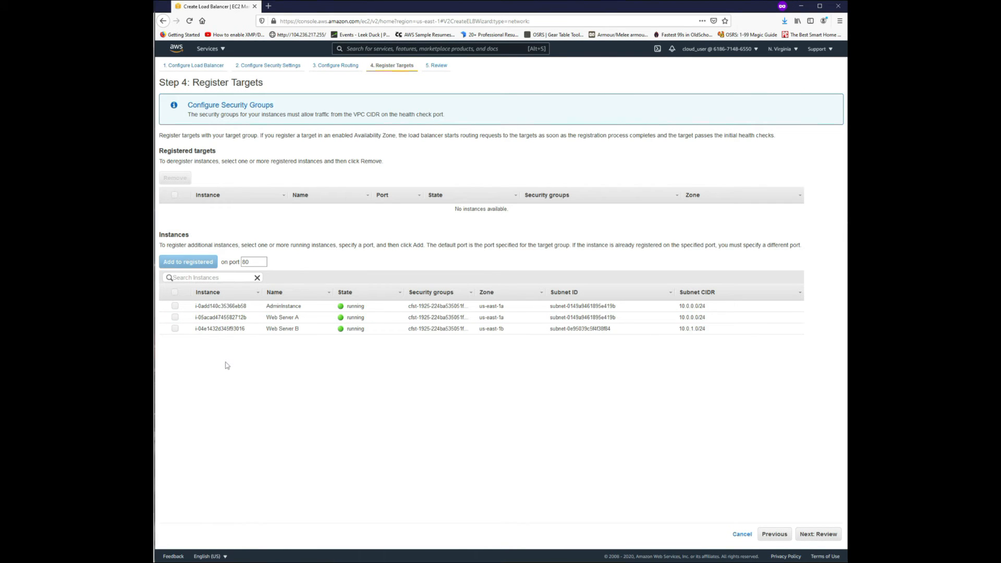
Register the Web Server A and Web Server B instances as targets on port 80.
left_click(175, 318)
left_click(176, 329)
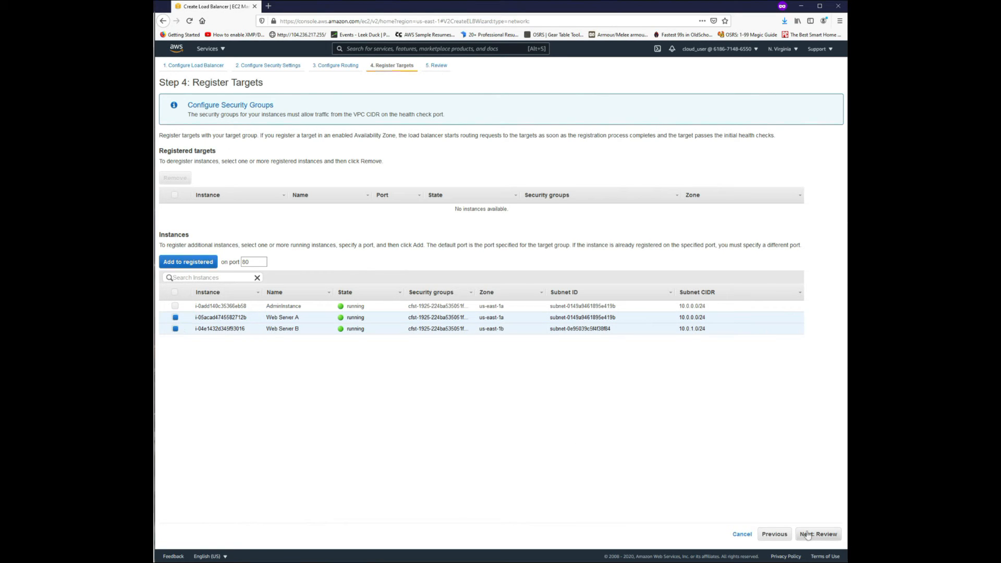
left_click(176, 265)
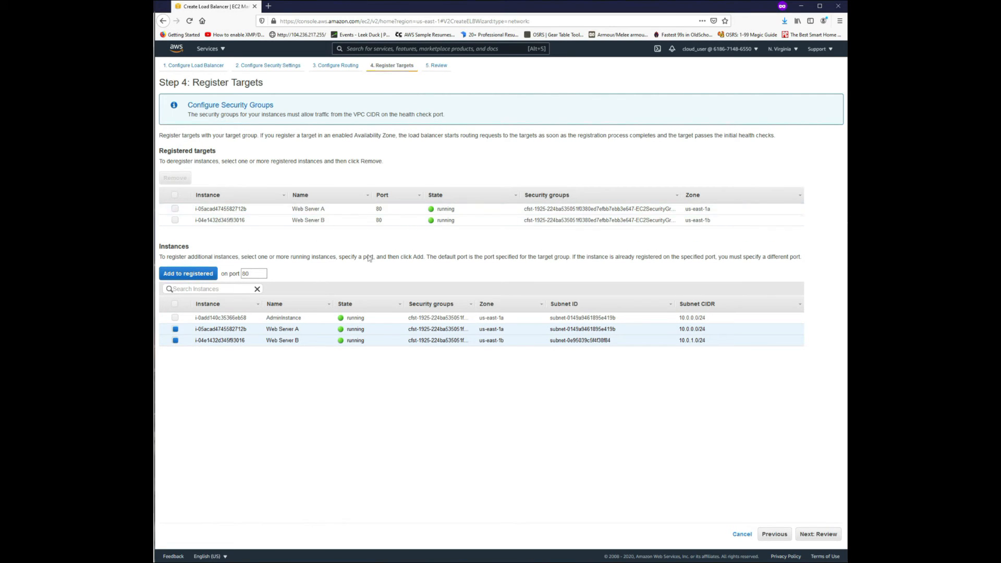
Proceed to the review, create the load balancer, and return to the load balancers list.
left_click(817, 534)
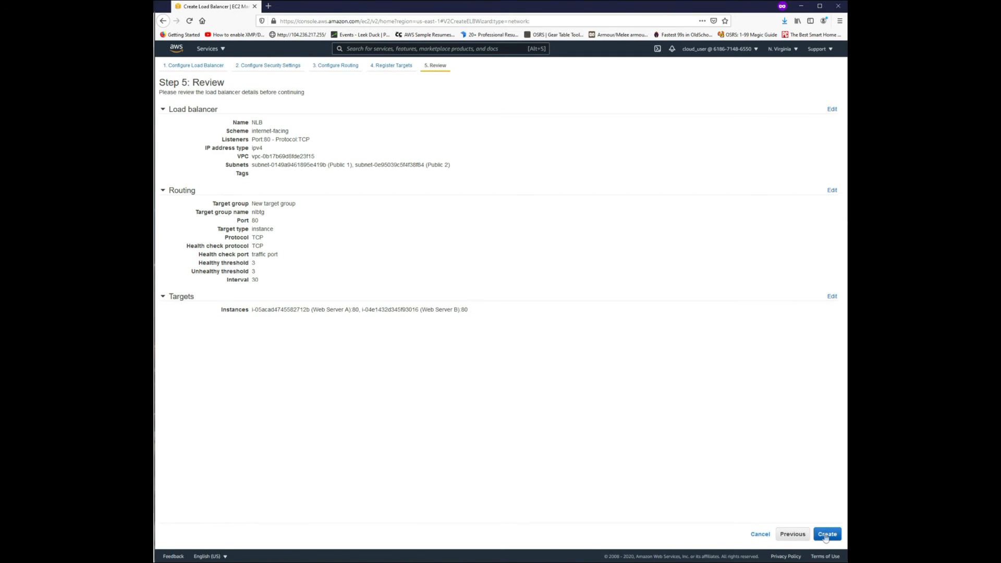
left_click(826, 533)
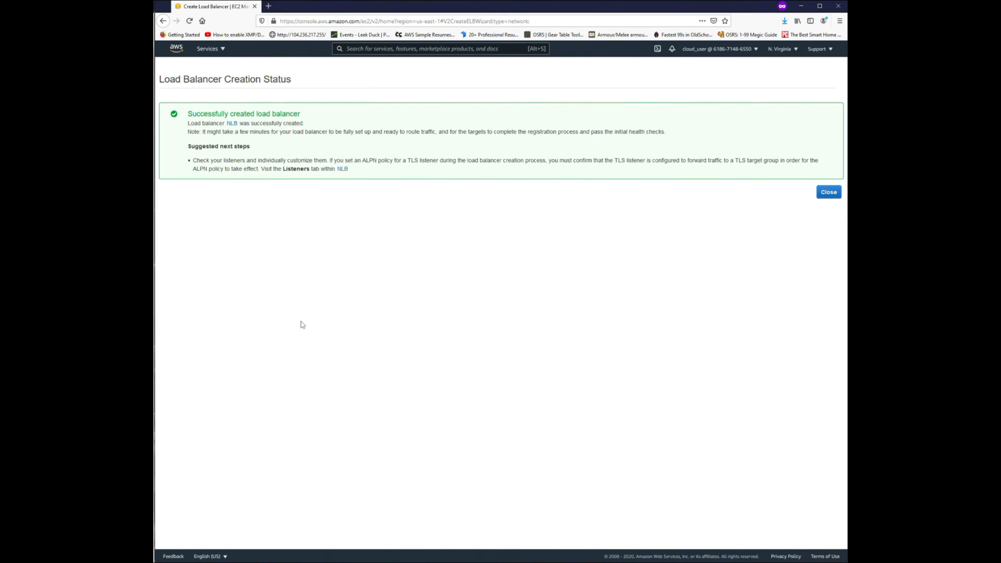
left_click(828, 194)
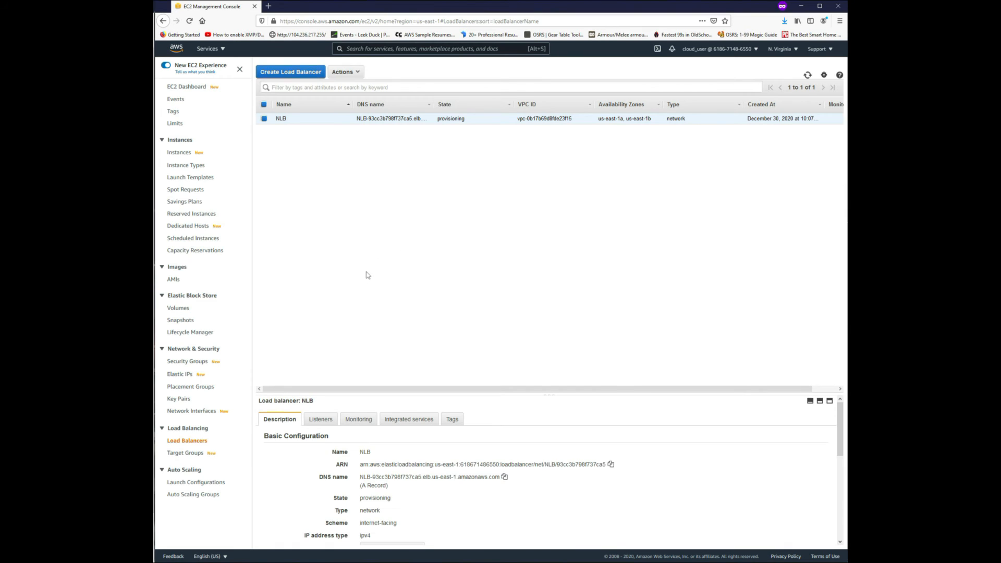
Examine the NLB load balancer's description and the status of the registered targets in the nlbtg target group.
left_click_drag(509, 396, 497, 215)
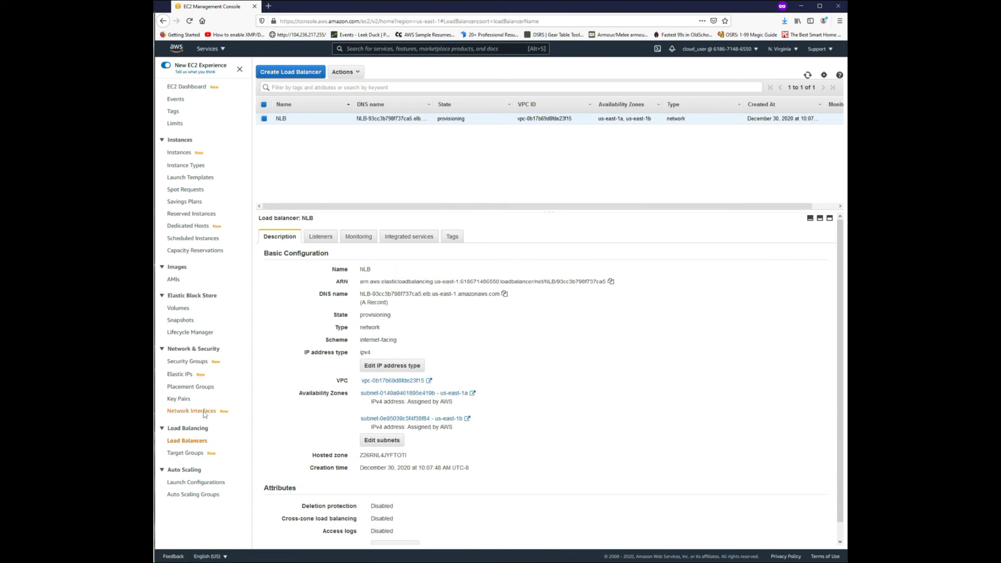
left_click(194, 453)
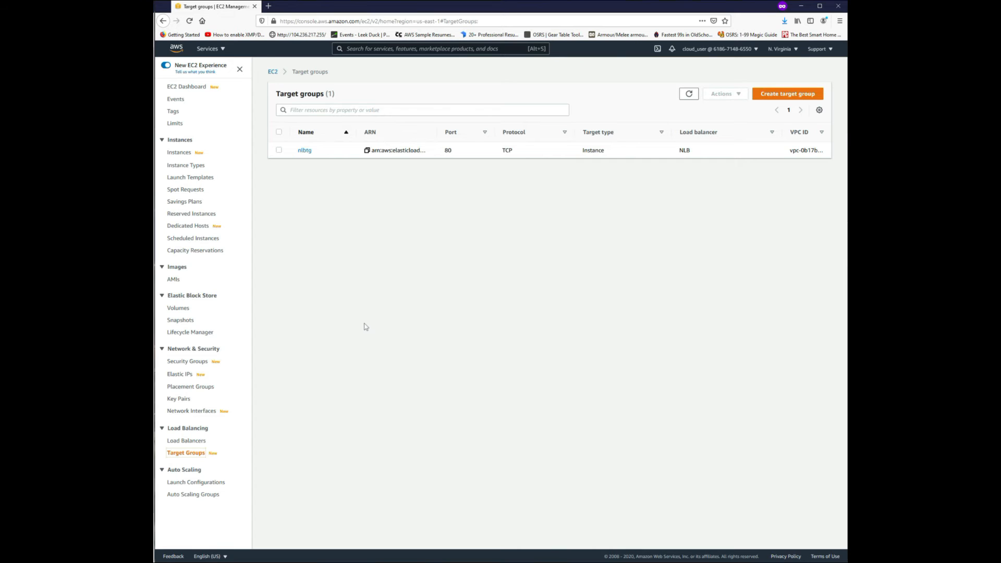
left_click(304, 150)
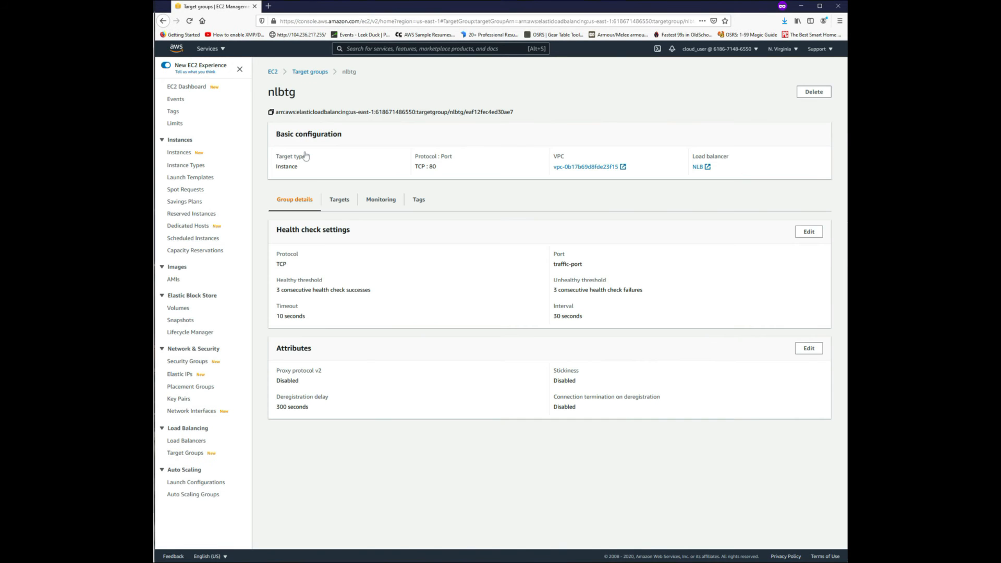
left_click(339, 201)
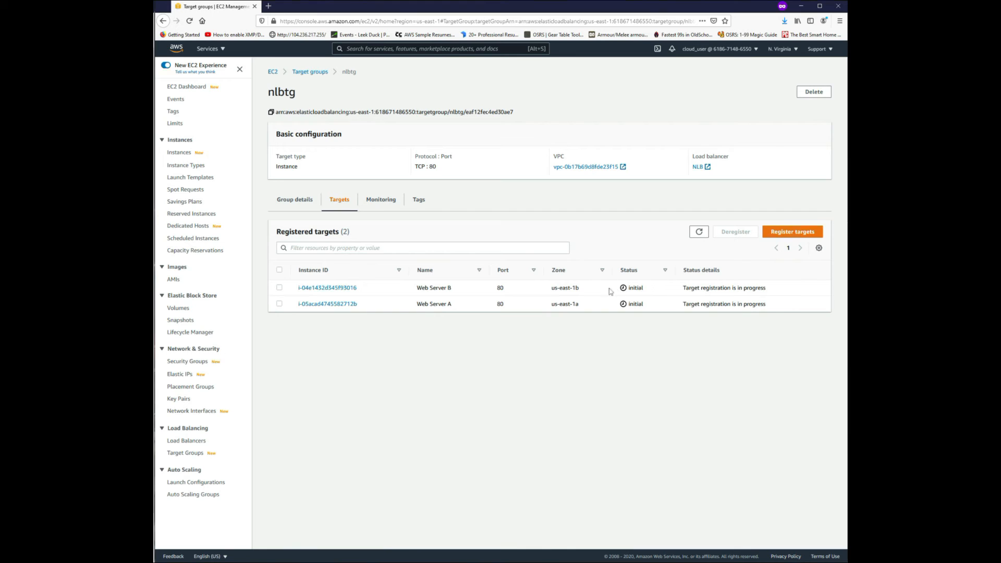
Refresh the registered targets of nlbtg and select the Web Server A instance in the instances list.
left_click(698, 234)
left_click(179, 153)
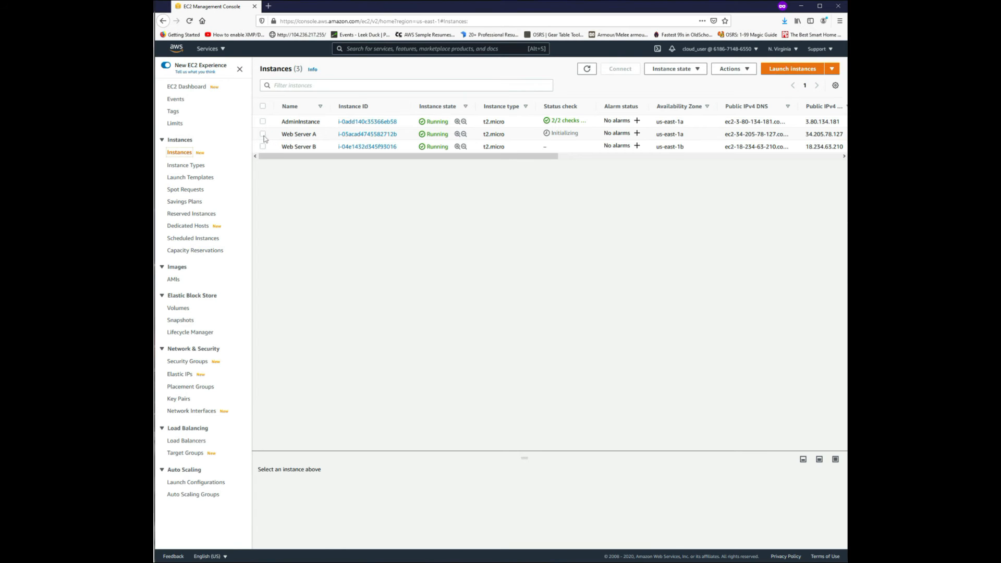
left_click(263, 134)
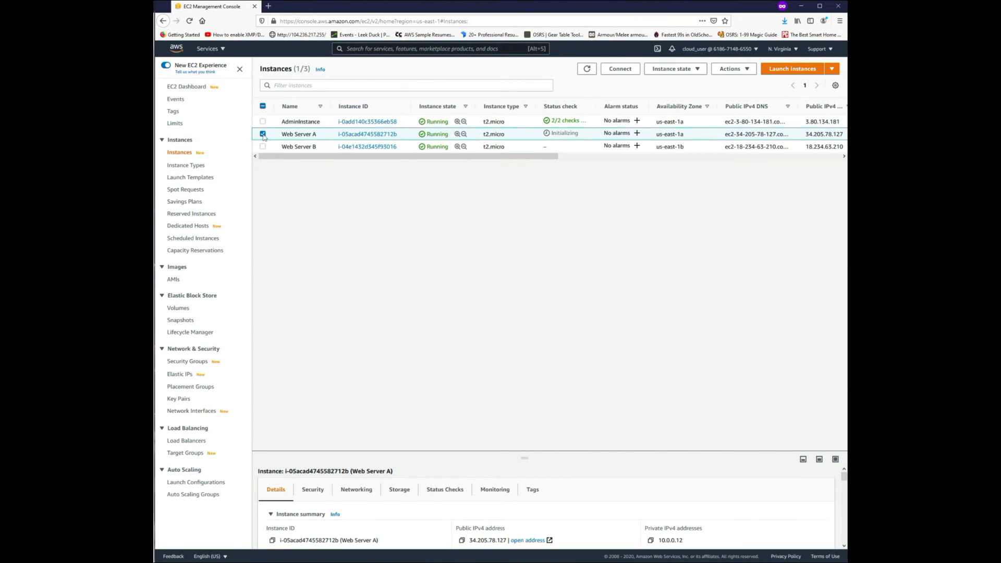
left_click(614, 72)
left_click(492, 307)
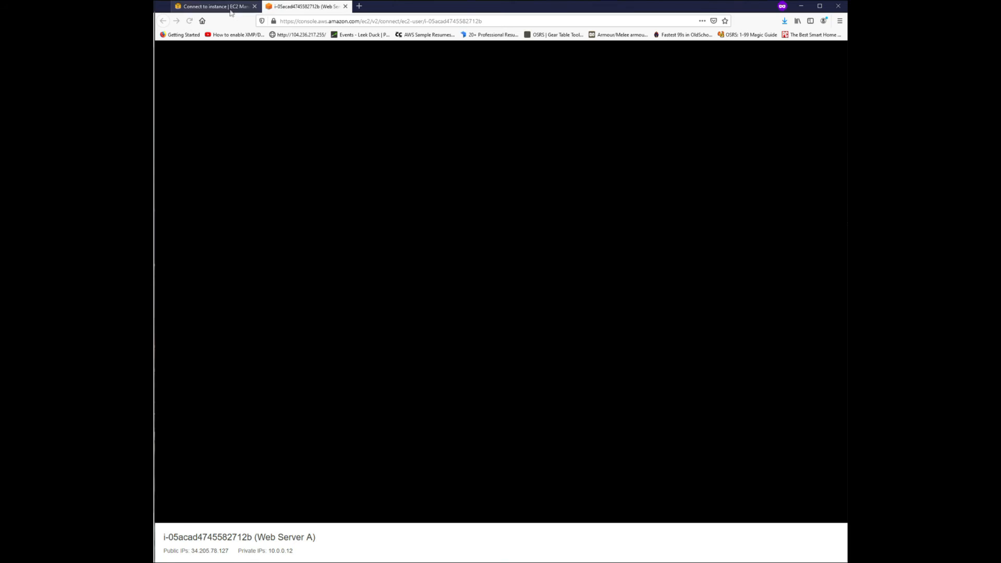
left_click(231, 13)
left_click(233, 76)
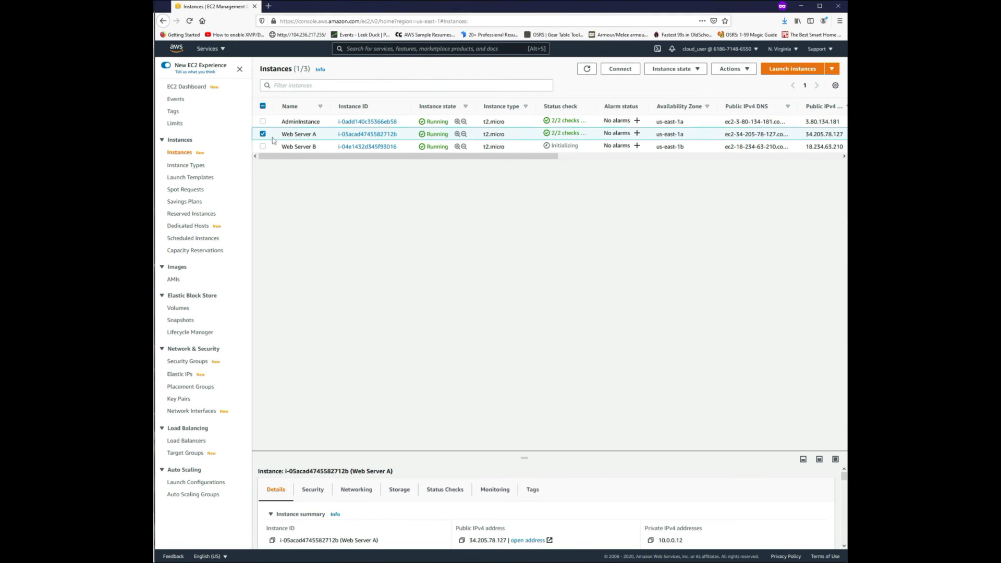
Connect to Web Server A through EC2 Instance Connect with the default user name ec2-user.
left_click(618, 73)
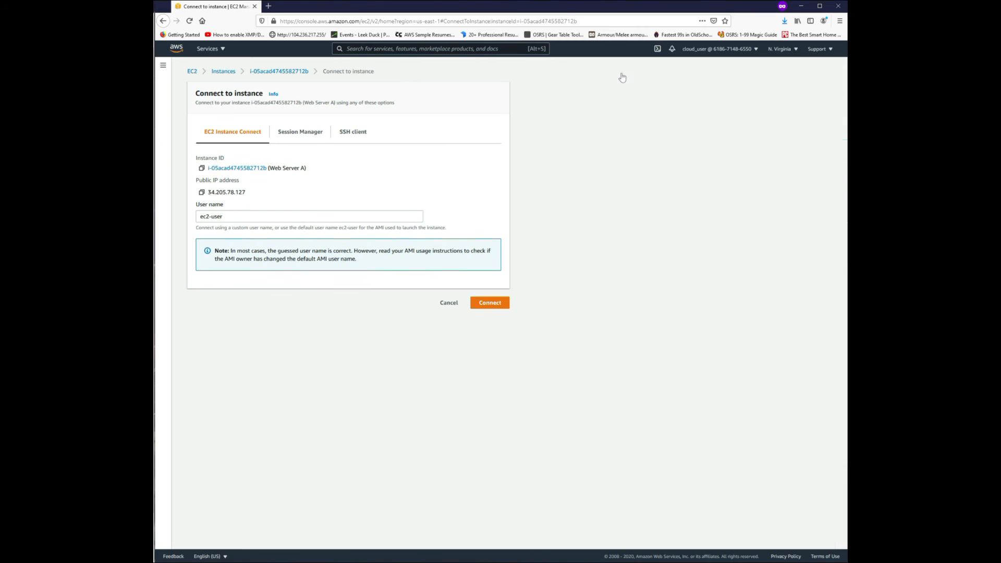
left_click(308, 140)
left_click(360, 137)
left_click(247, 136)
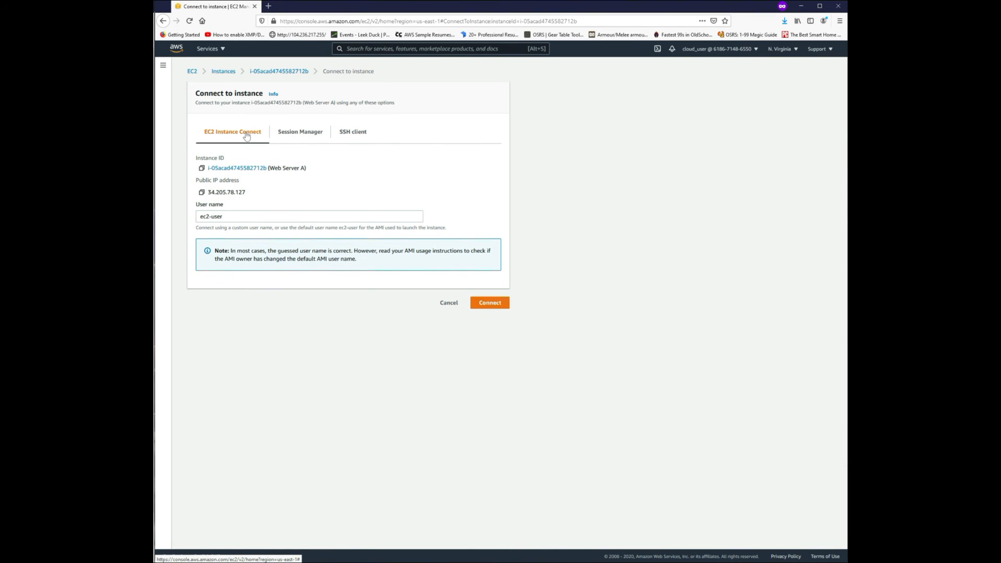
left_click(494, 307)
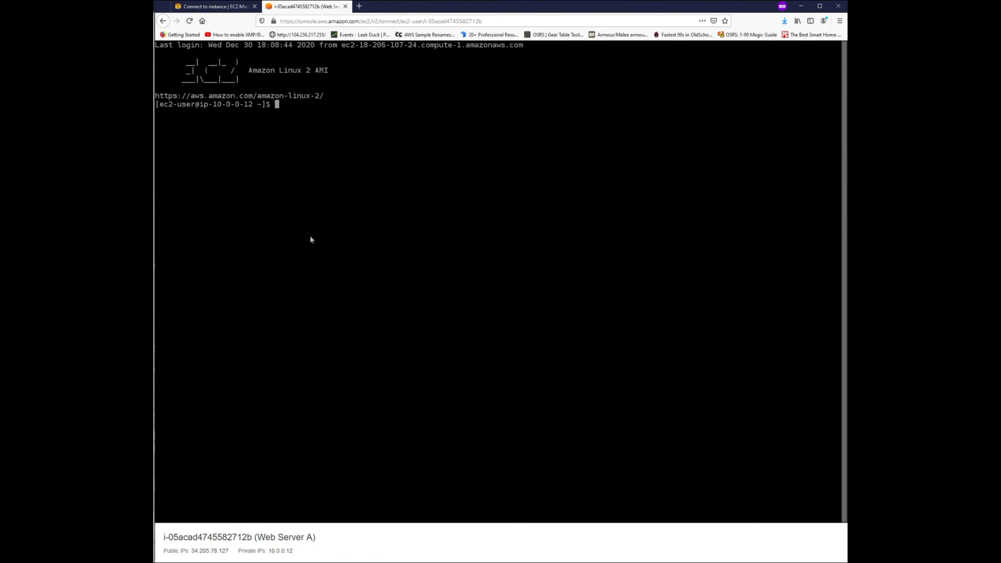
Switch to the root user with sudo su and update the packages on Web Server A with yum update -y.
type("sudo su")
key("Return")
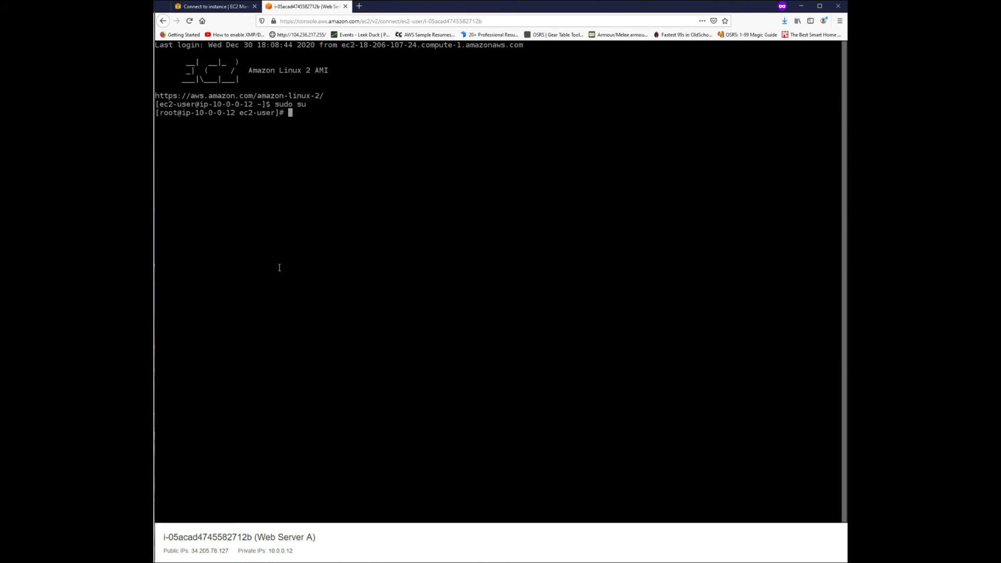
type("yum update -y")
key("Return")
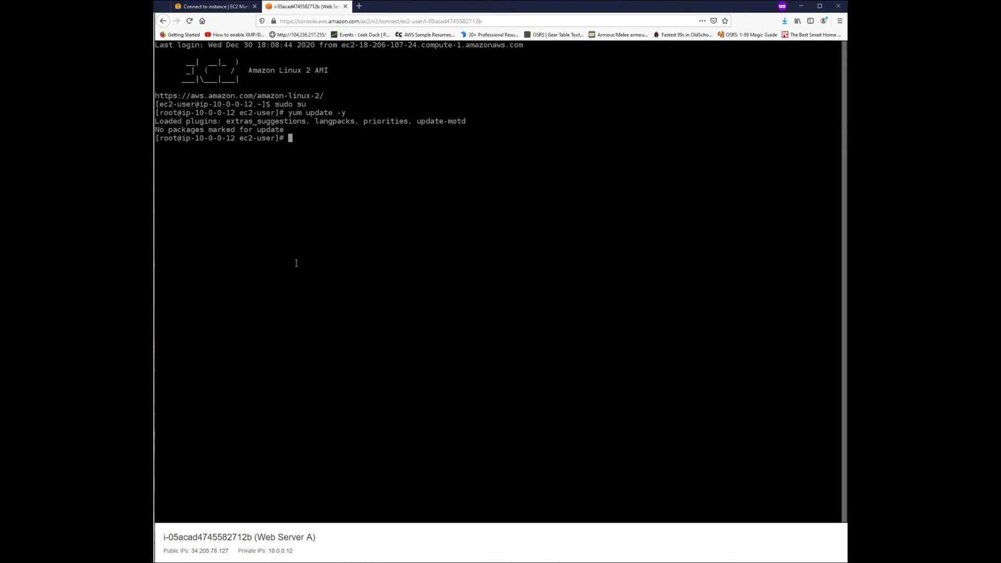
Install the Apache web server on Web Server A with yum install -y httpd.
type("yum install -y httpd")
key("Return")
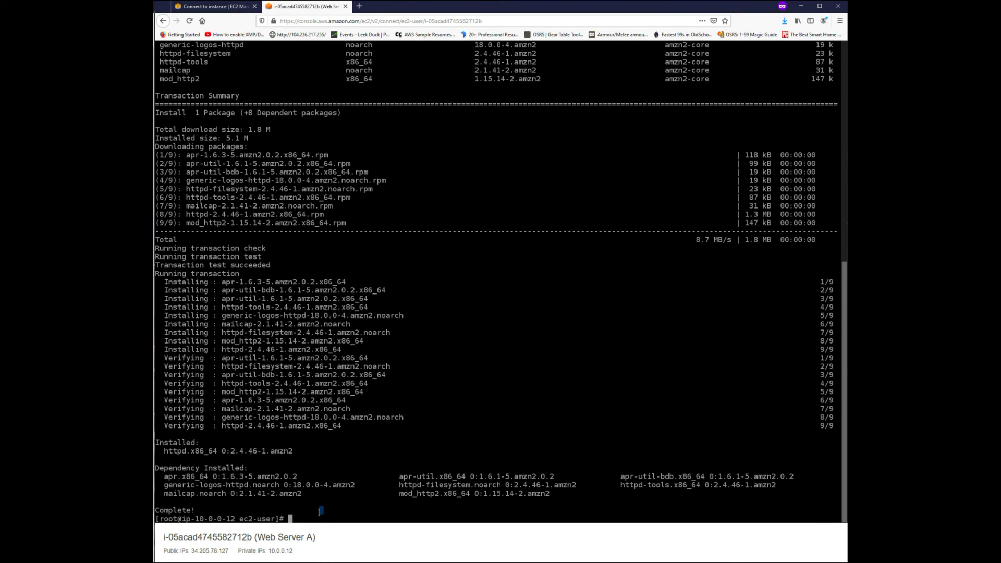
Start Apache on Web Server A with service httpd start and enable it at boot with chkconfig httpd on.
type("service httpd start")
key("Return")
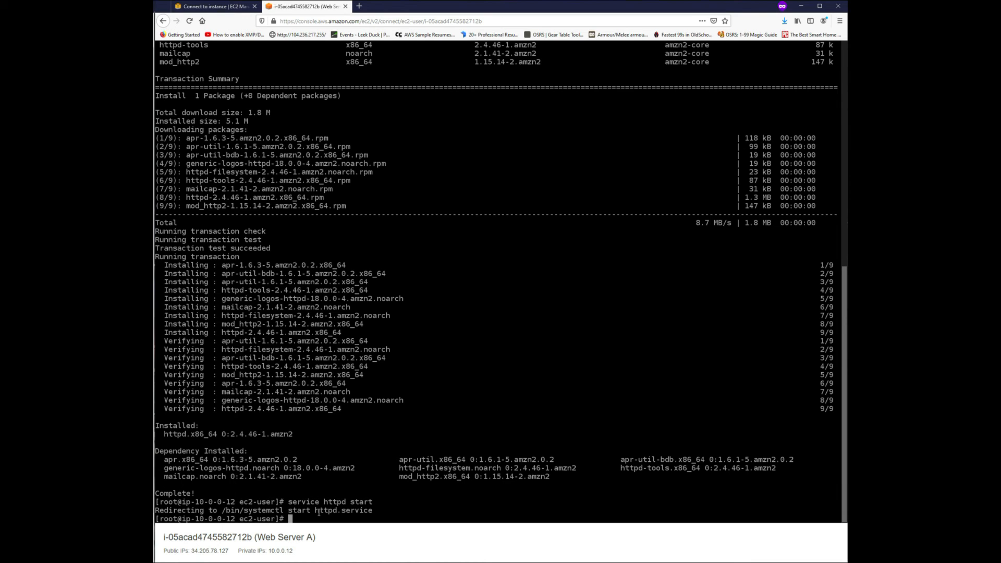
type("chkconfig httpd on")
key("Return")
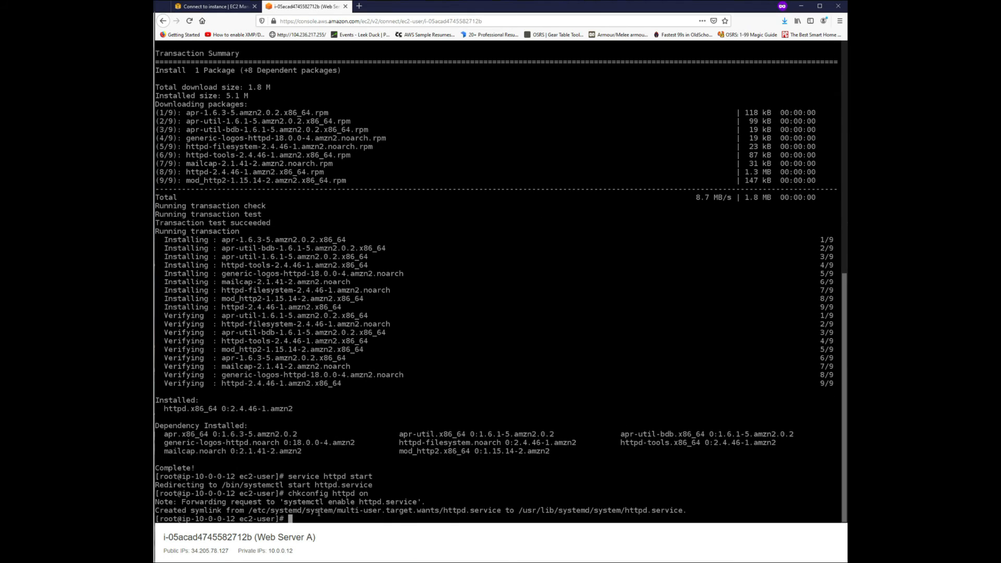
Exit the root shell, close the Web Server A session and return to the instances list.
type("exit")
key("Return")
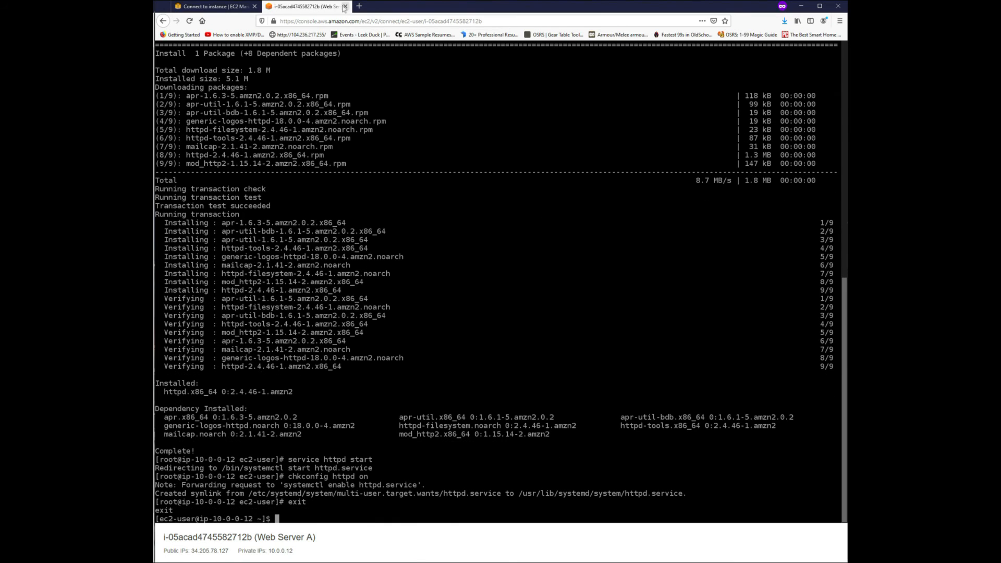
left_click(345, 6)
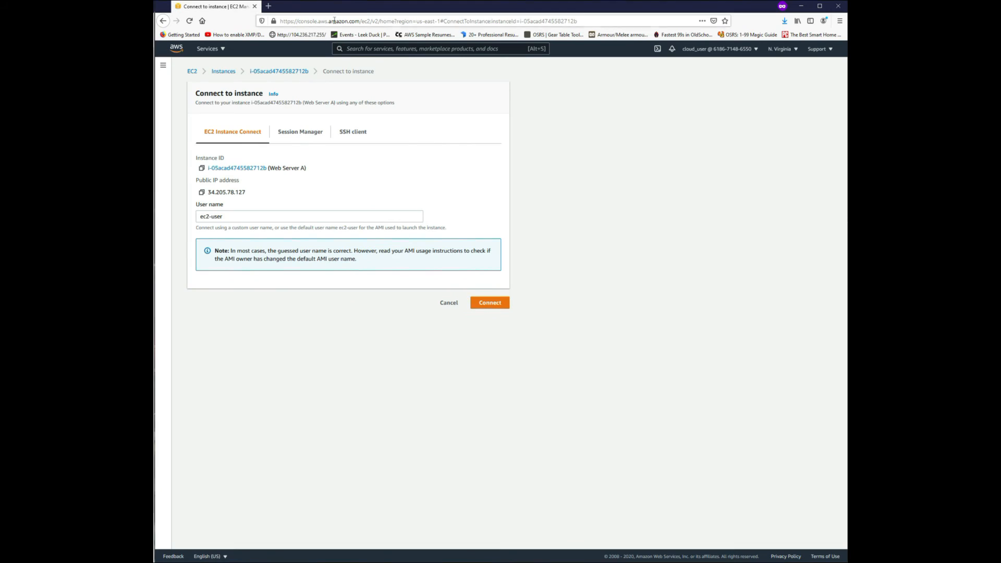
left_click(236, 72)
Connect to the Web Server B instance through EC2 Instance Connect.
left_click(297, 147)
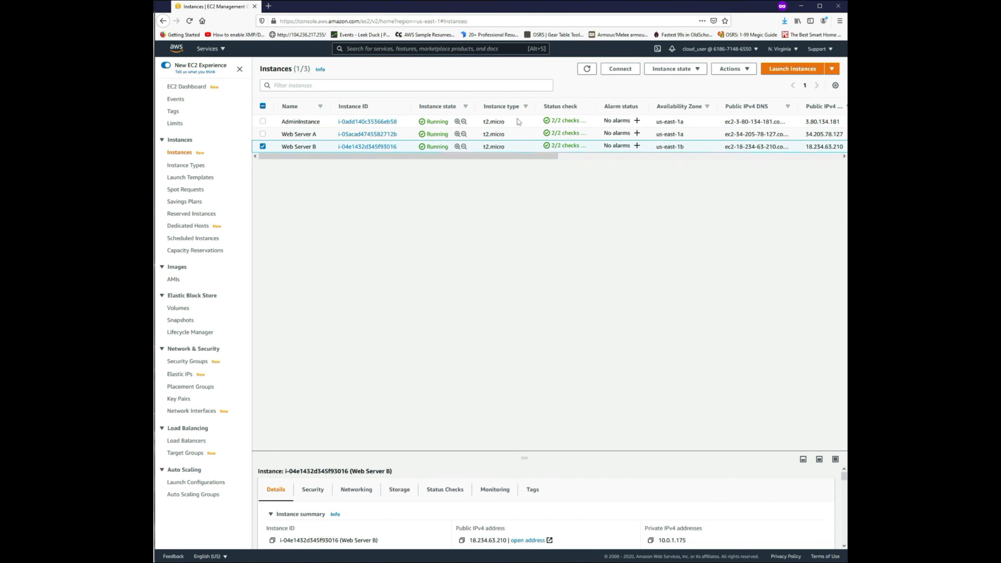
left_click(622, 71)
left_click(492, 303)
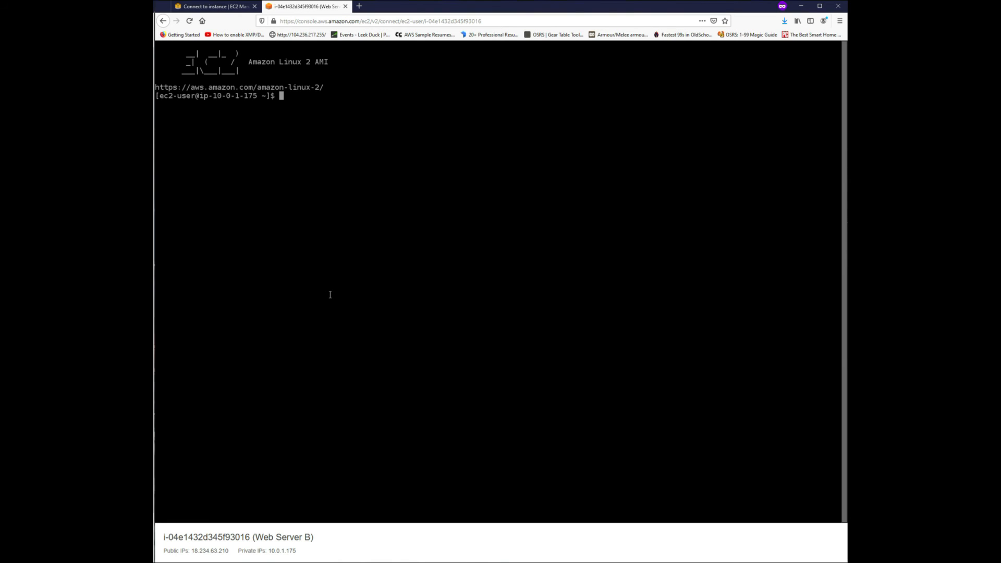
Switch to the root user with sudo su and install Apache on Web Server B with yum install -y httpd.
type("sudo su")
key("Return")
type("yum install -y httpd")
key("Return")
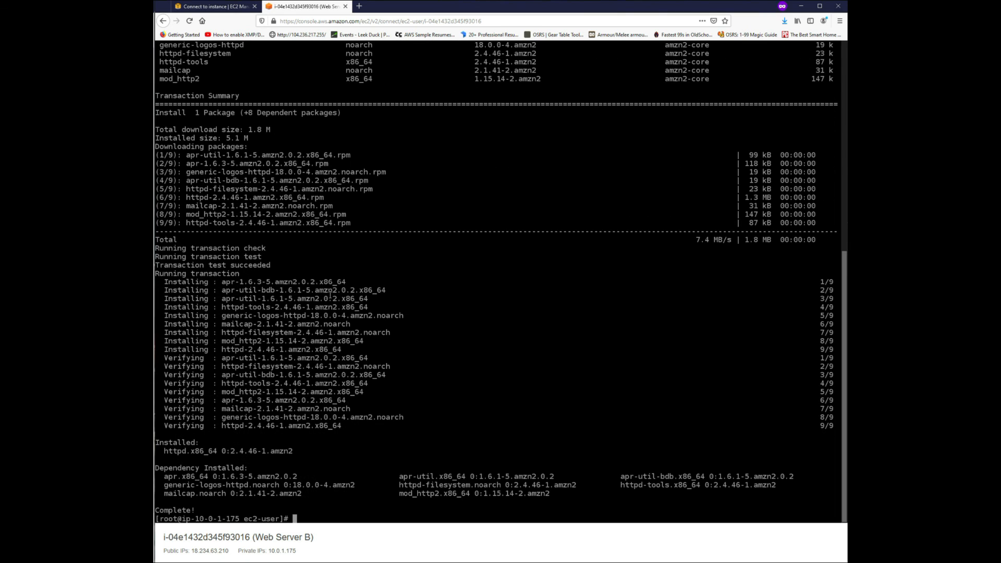
Start Apache on Web Server B with service httpd start and enable it at boot with chkconfig httpd on.
type("httpd")
key("BackSpace")
key("BackSpace")
key("BackSpace")
key("BackSpace")
key("BackSpace")
key("BackSpace")
type("service httpd start")
key("Return")
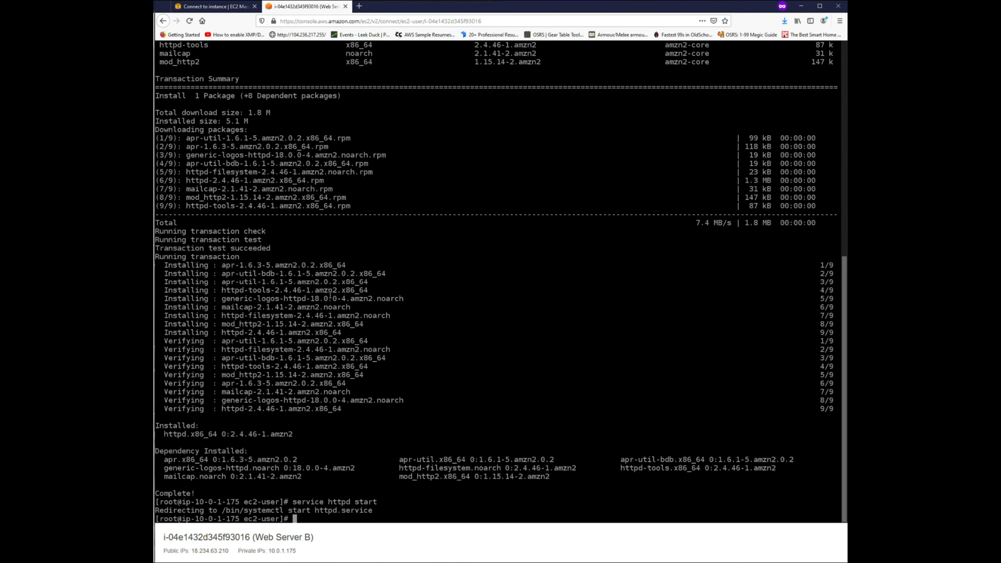
type("chkconfig httpd on")
key("Return")
Exit the root shell, close the Web Server B session and return to the instances list.
type("exit")
key("Return")
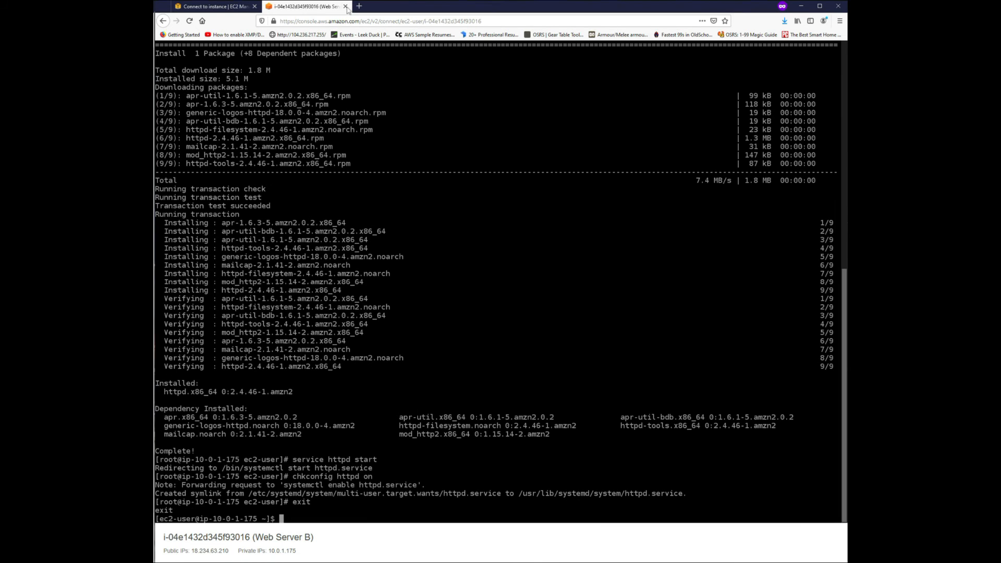
left_click(345, 6)
left_click(226, 73)
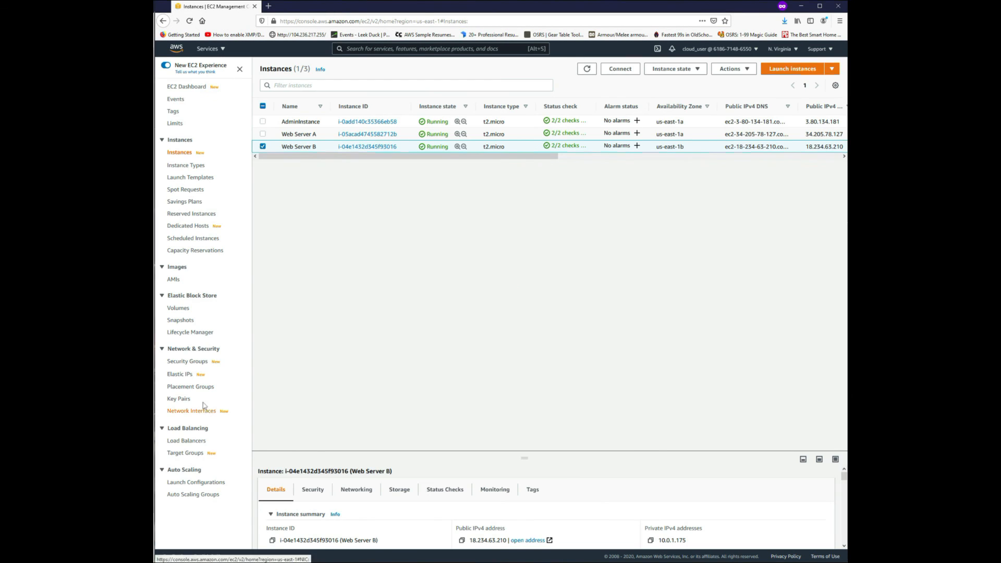
Open the nlbtg target group and refresh the status of its registered targets.
left_click(185, 453)
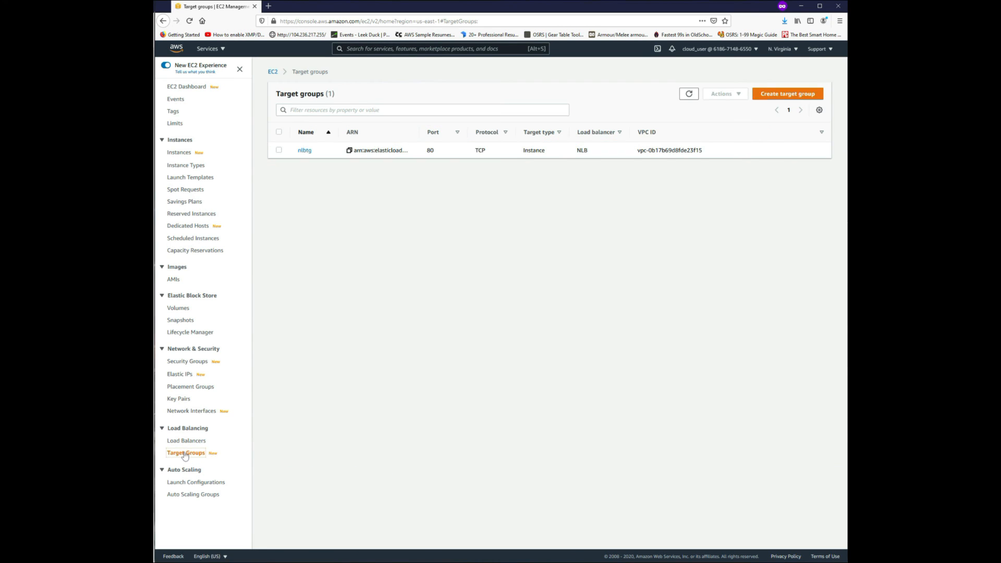
left_click(305, 150)
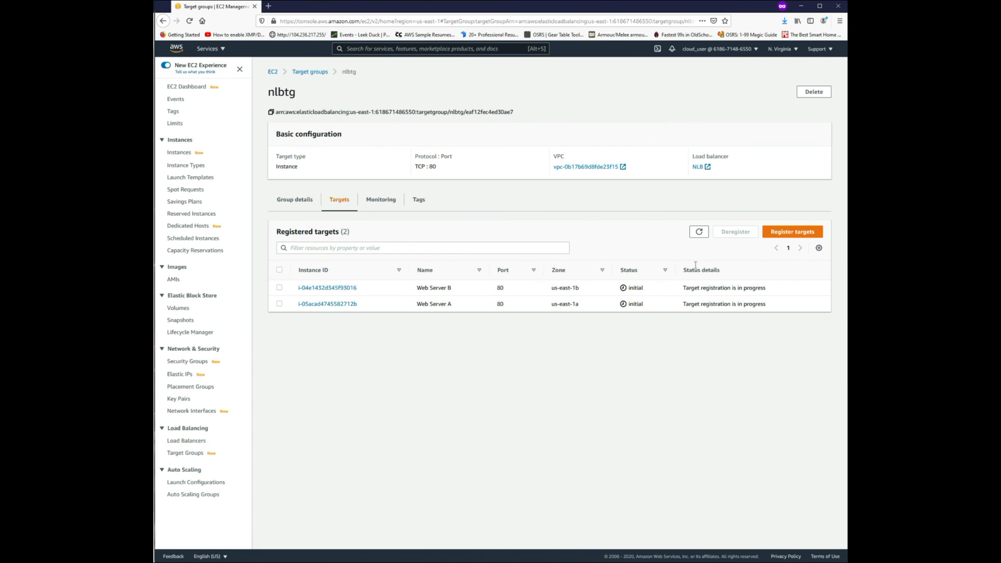
left_click(698, 232)
Copy the NLB load balancer's DNS name and load that address in a new browser tab.
left_click(186, 442)
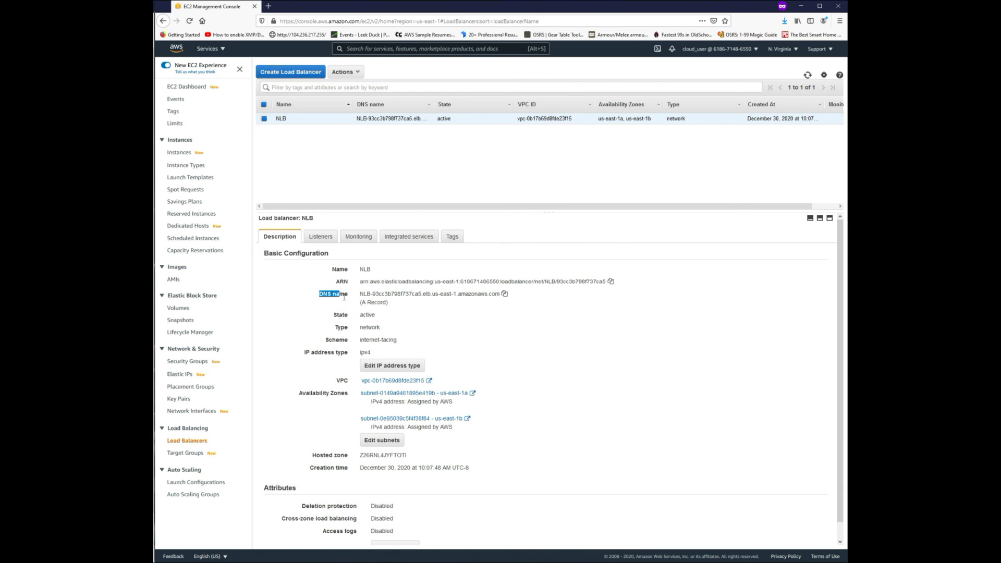
left_click(504, 293)
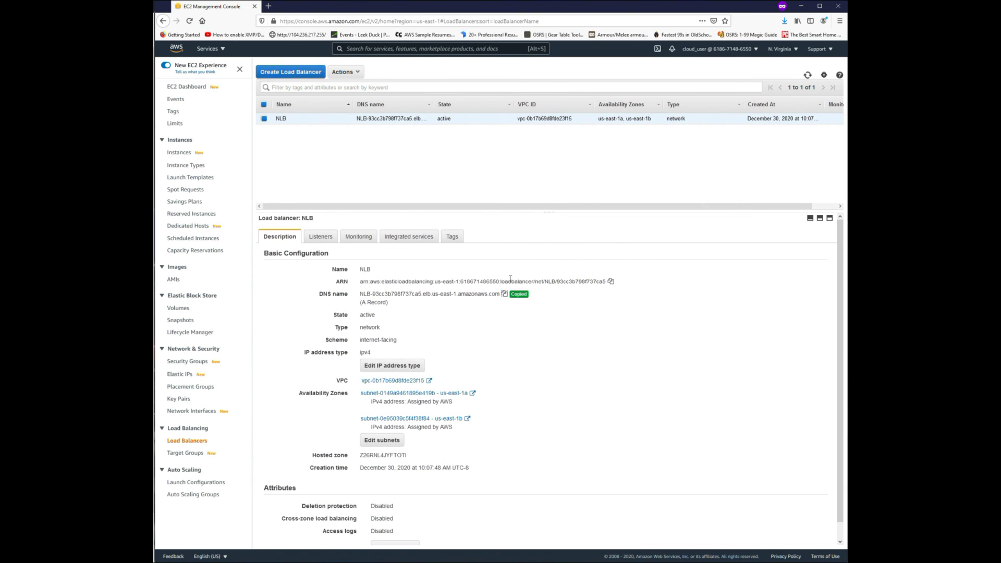
double_click(301, 8)
key("ctrl+v")
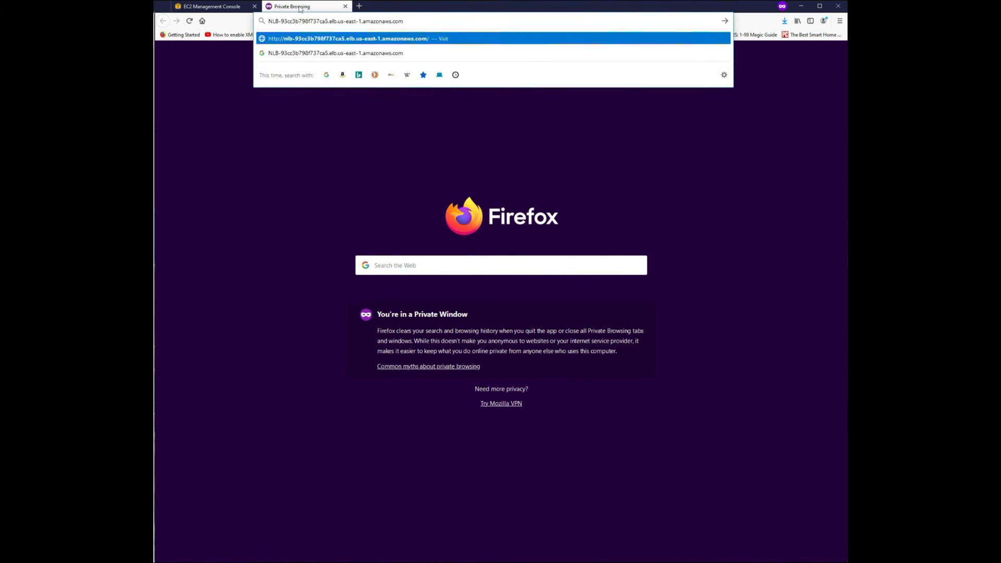
key("Return")
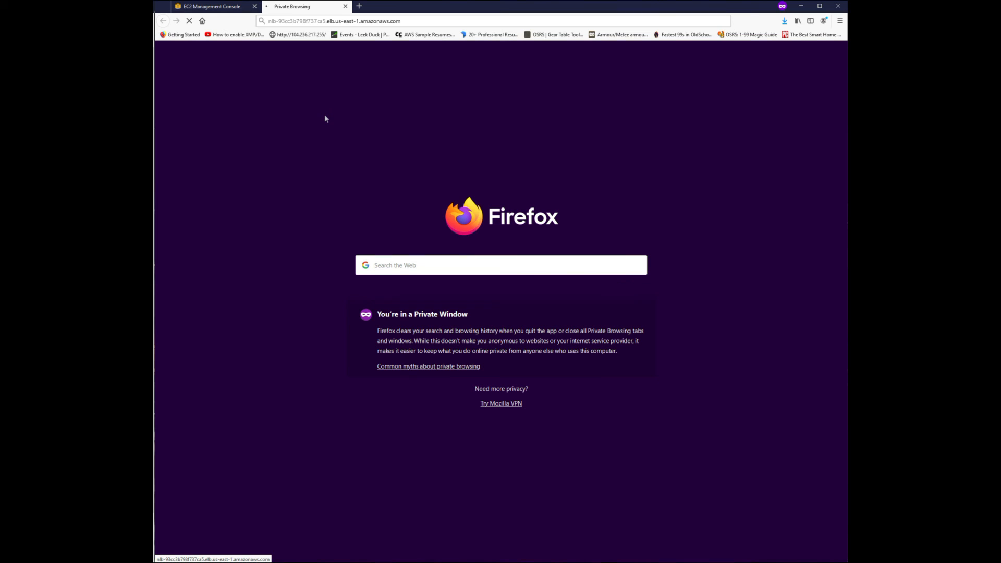
Check the health status of both registered targets in nlbtg and the page served at the load balancer's address.
left_click(229, 7)
left_click(321, 6)
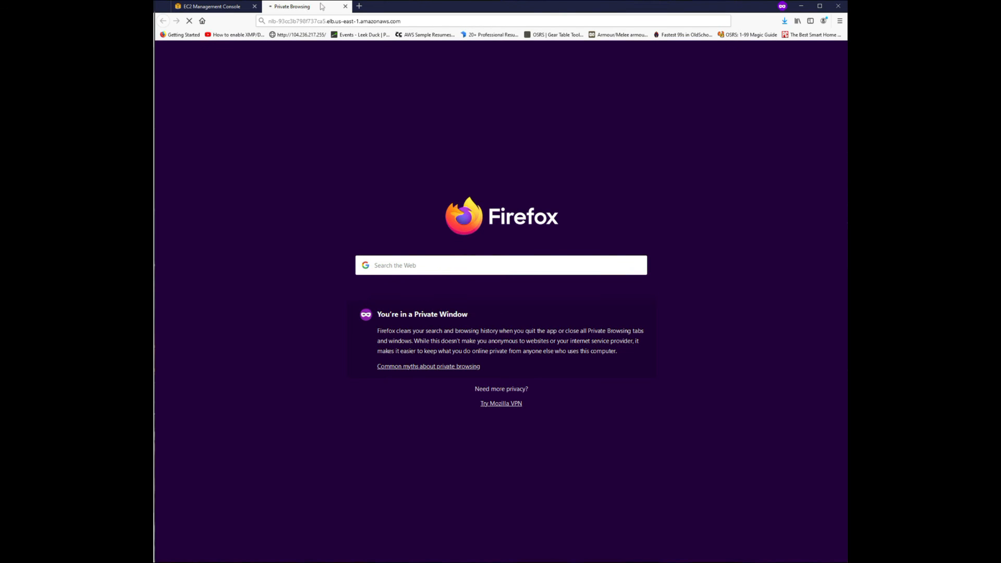
left_click(223, 7)
left_click(184, 453)
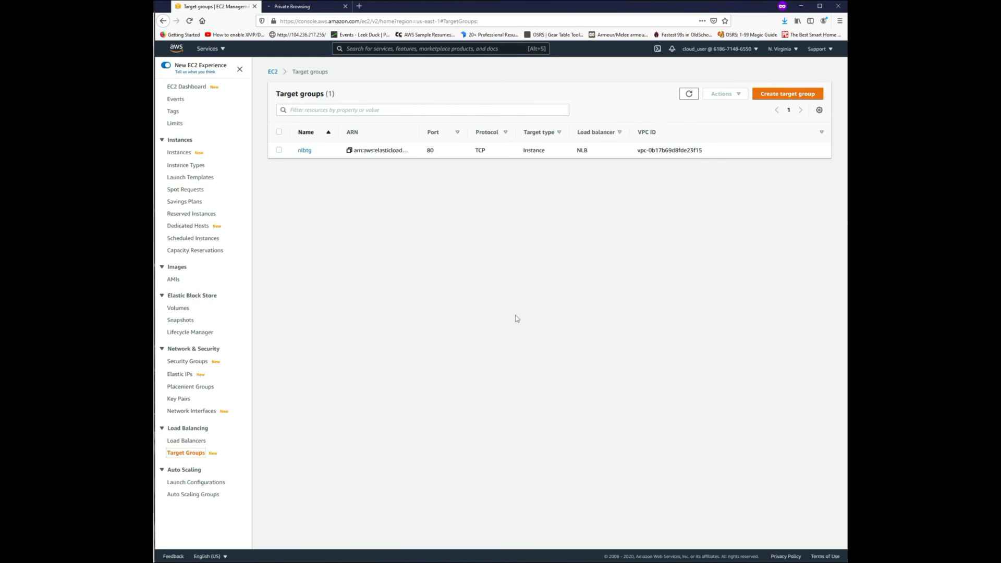
left_click(305, 151)
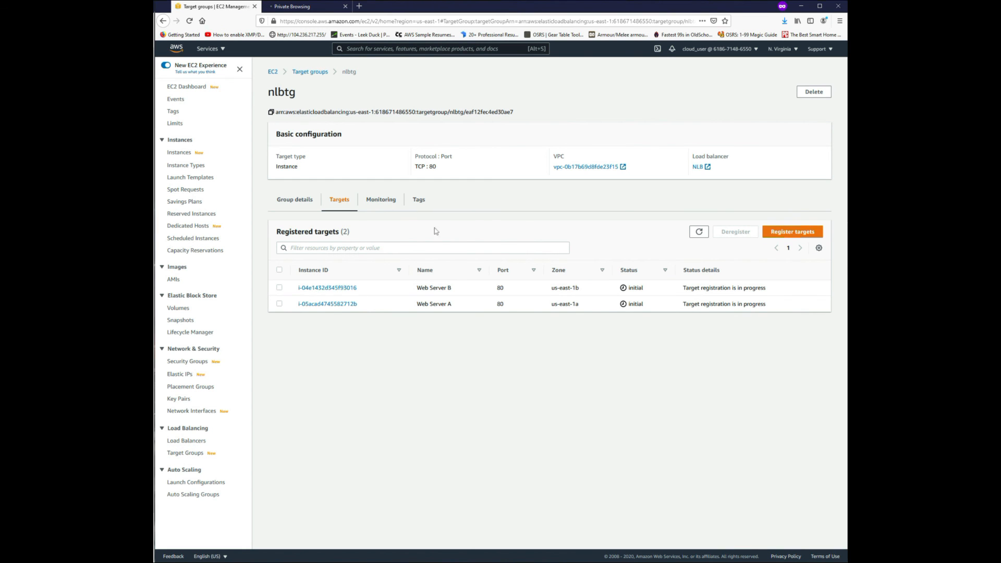
left_click(699, 232)
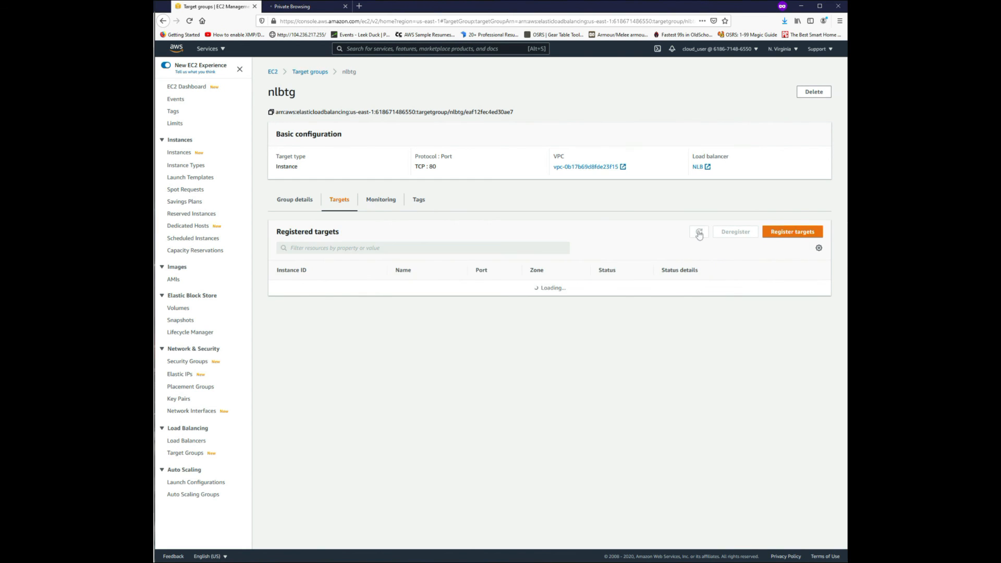
left_click(699, 232)
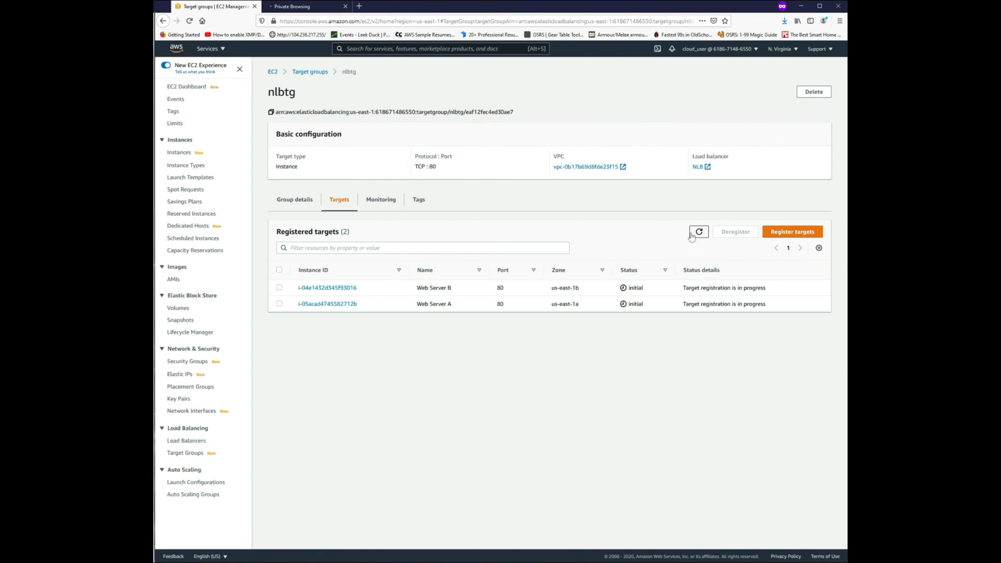
left_click(312, 8)
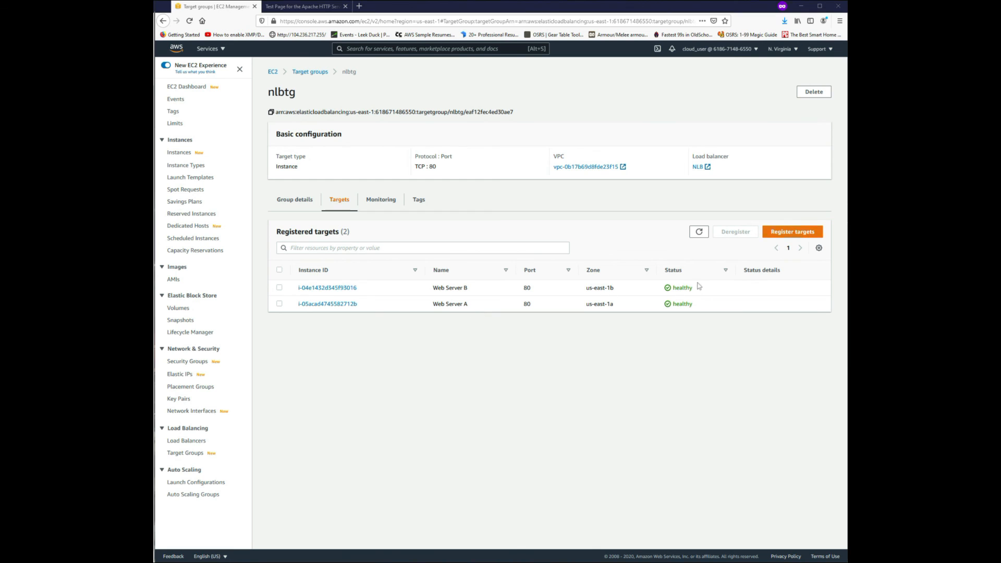
left_click_drag(699, 304, 650, 291)
left_click(658, 324)
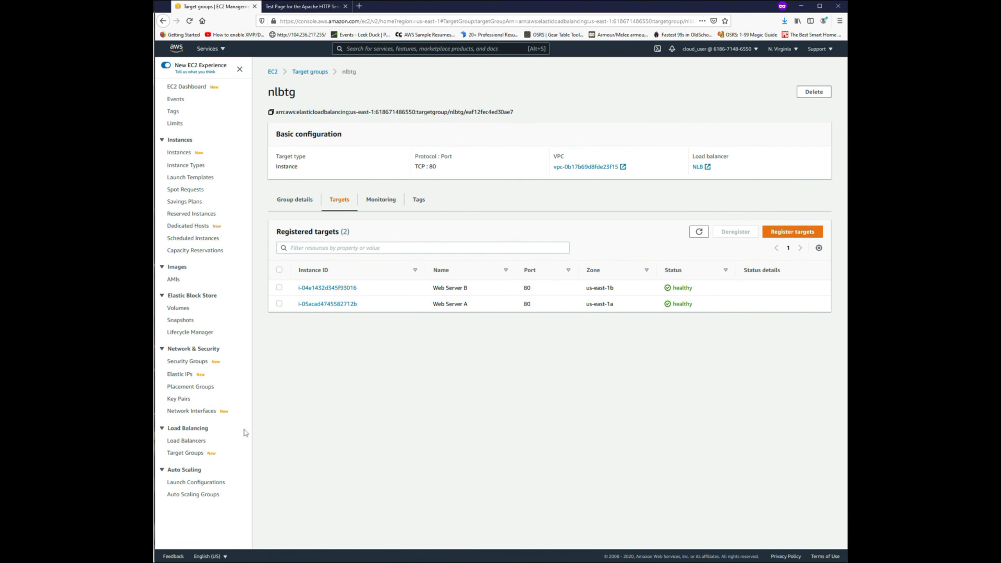
Copy the NLB load balancer's DNS name again and load it in another new browser tab.
left_click(186, 440)
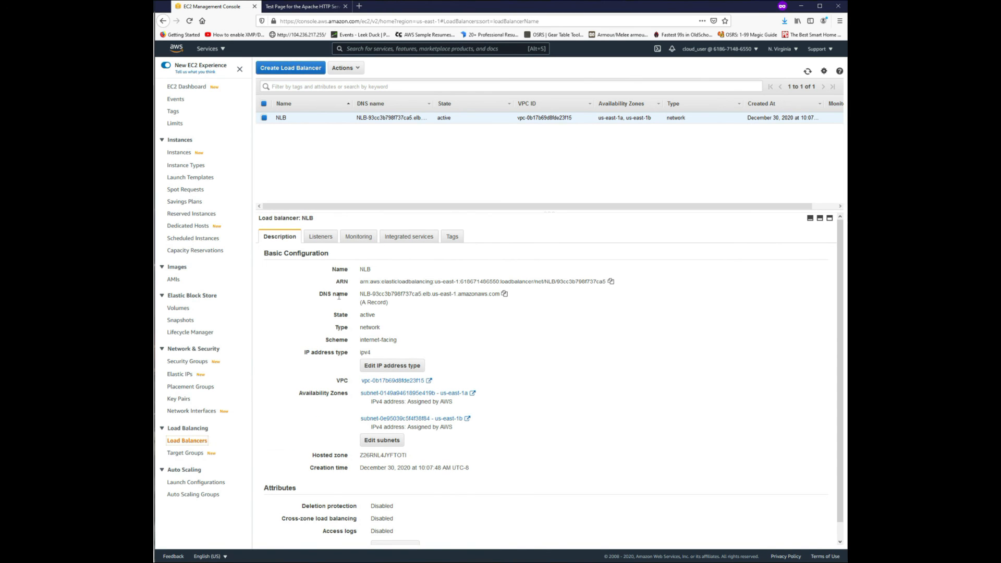
left_click(504, 293)
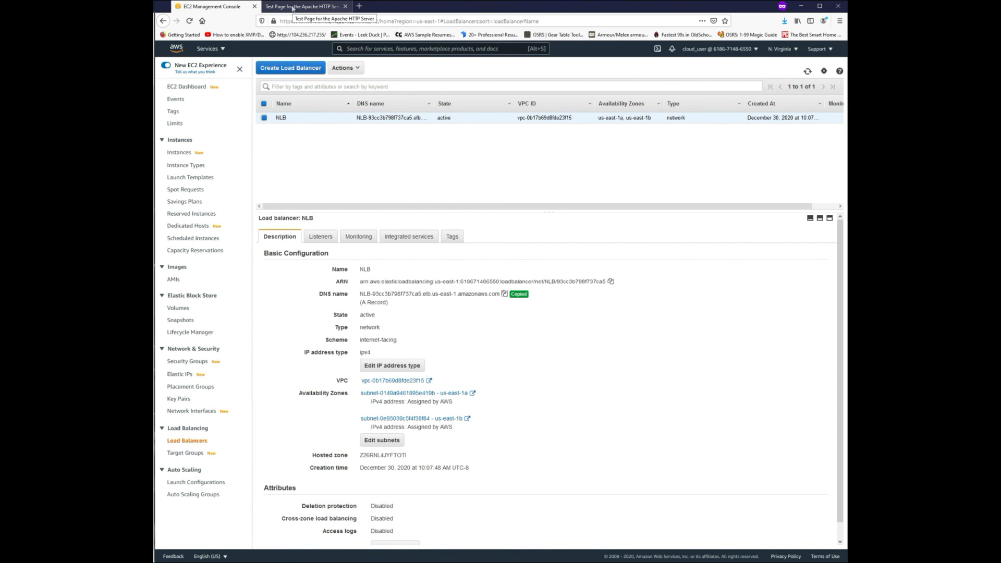
key("ctrl+t")
key("ctrl+v")
key("Return")
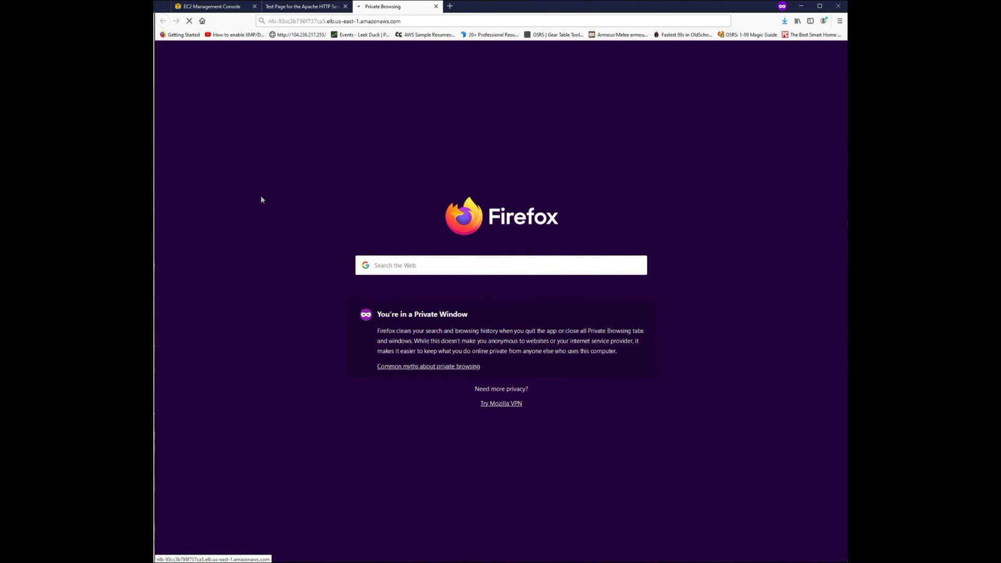
Reload the NLB load balancer's DNS address in the tab already showing the Apache test page.
left_click(305, 8)
left_click(364, 21)
key("Return")
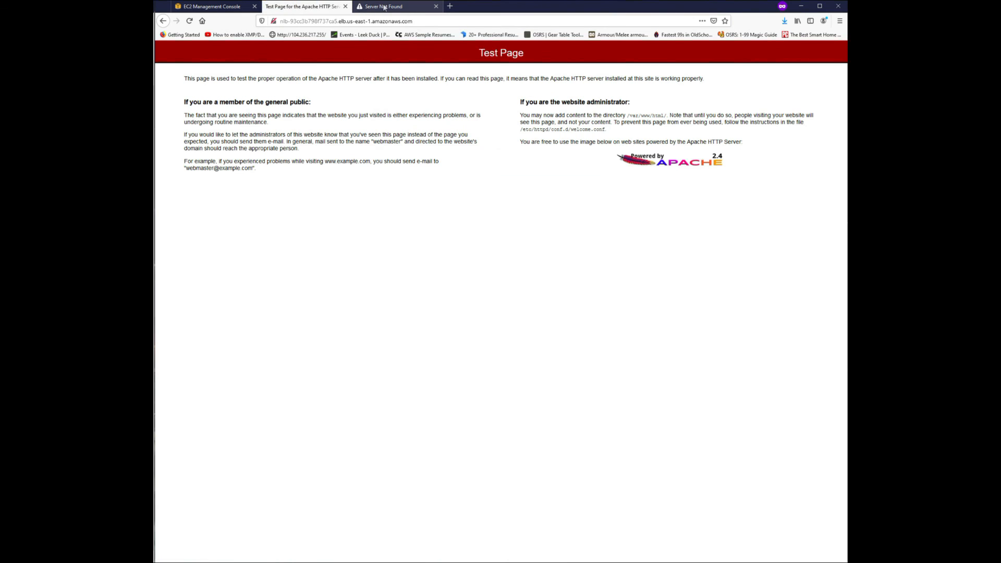
Retry the load balancer's DNS address in the newest tab, reload it several times to test the response, and return to the EC2 console.
left_click(375, 9)
left_click(379, 21)
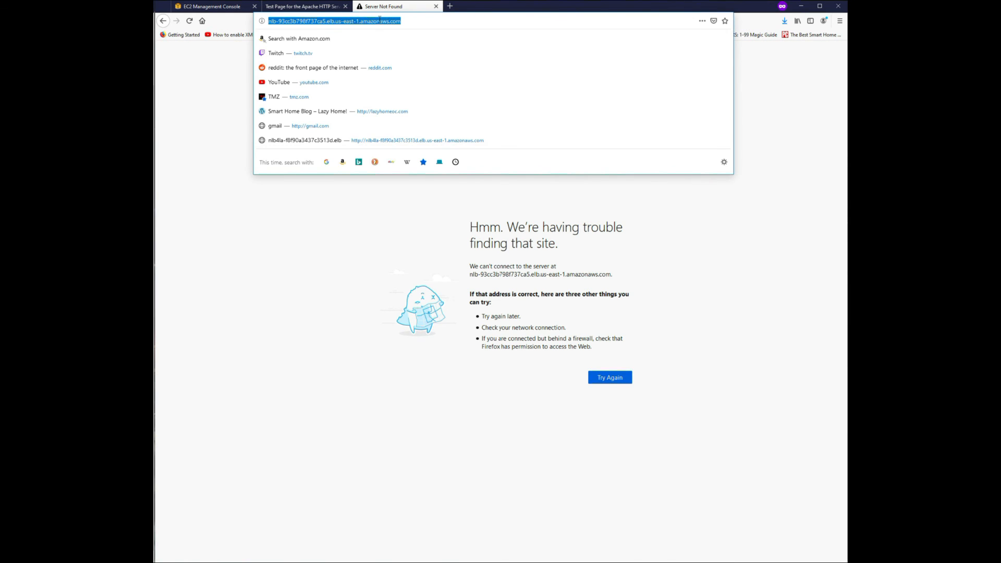
key("Return")
left_click(380, 21)
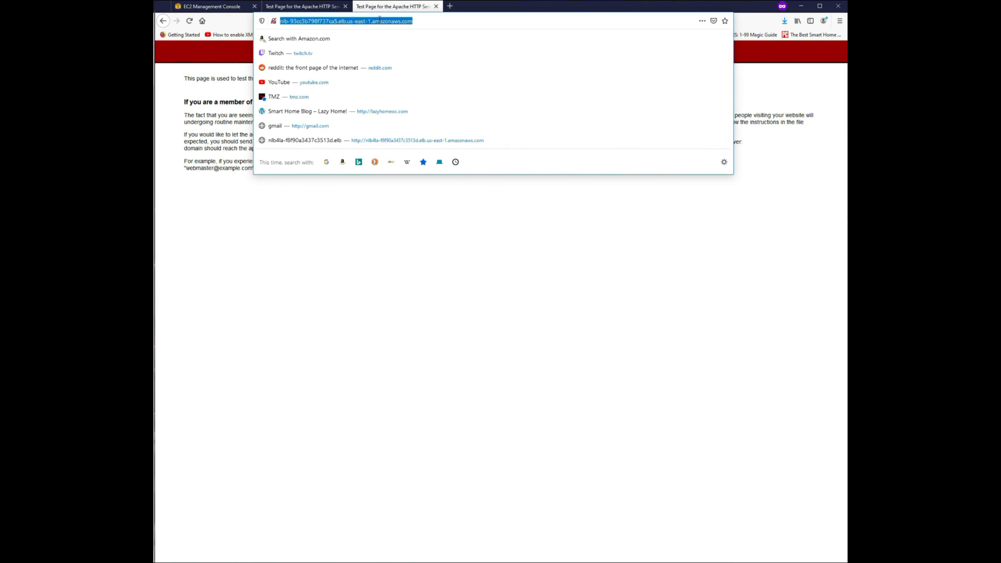
key("Return")
left_click(380, 21)
key("Return")
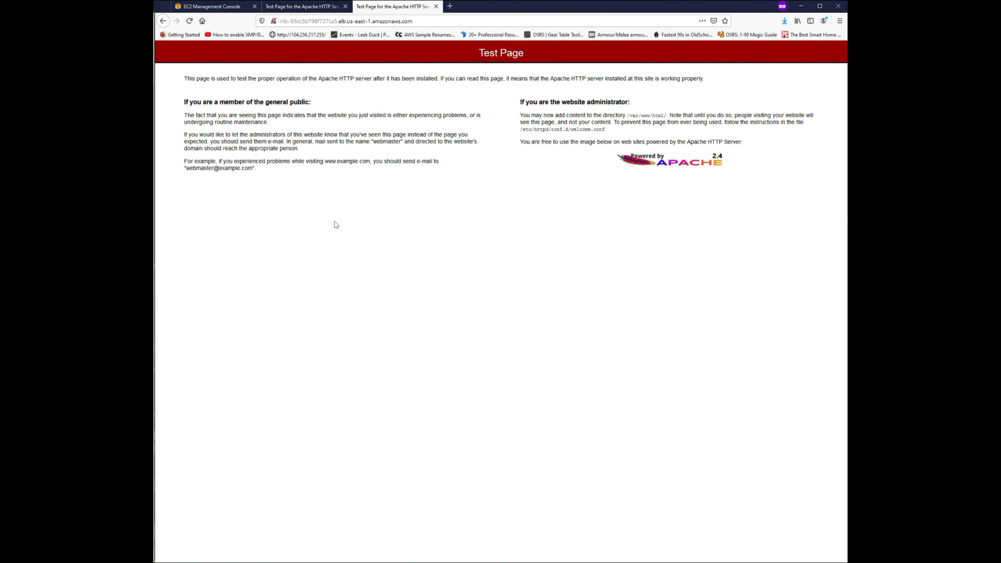
left_click(391, 19)
key("Return")
left_click(390, 19)
key("Return")
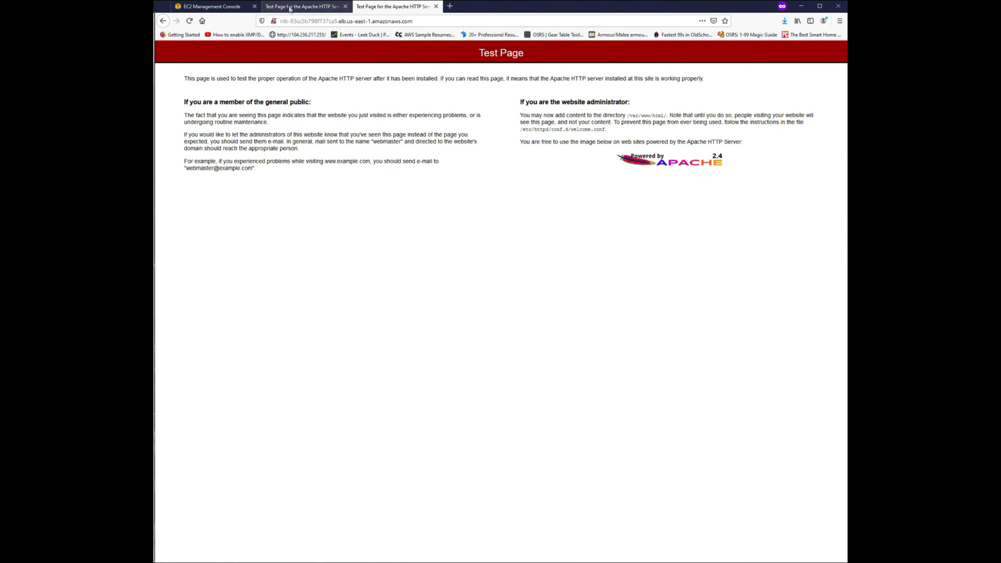
left_click(196, 10)
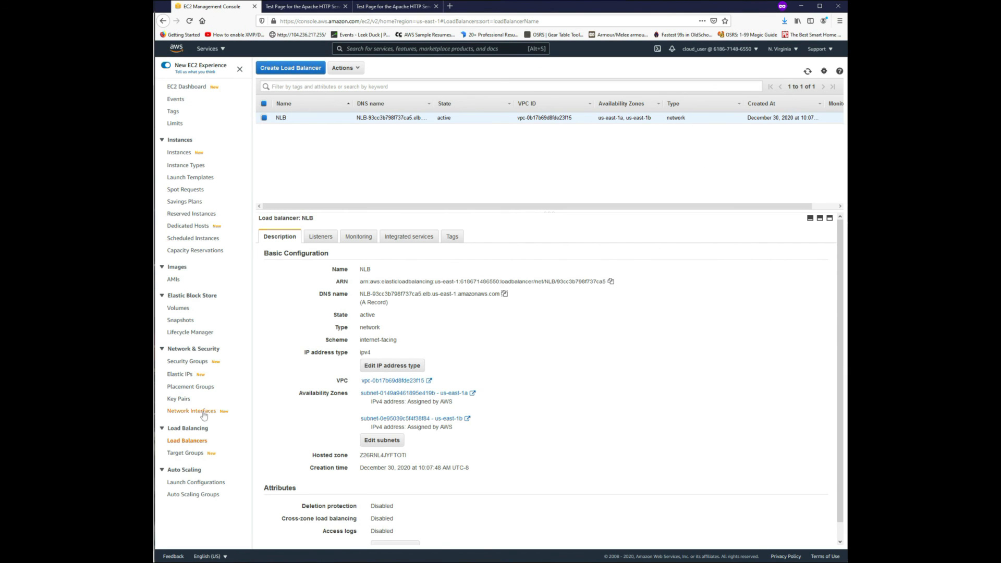